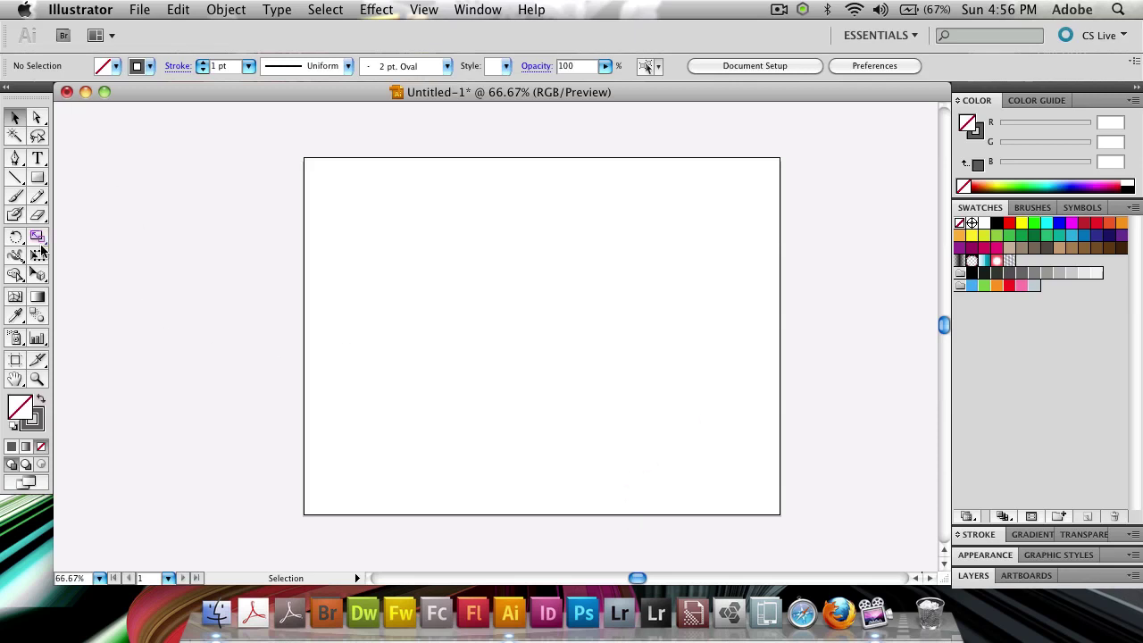
# Step: Show the perspective grid, lower its height and narrow the right plane
pyautogui.click(36, 276)
pyautogui.moveTo(37, 279); pyautogui.dragTo(101, 282)
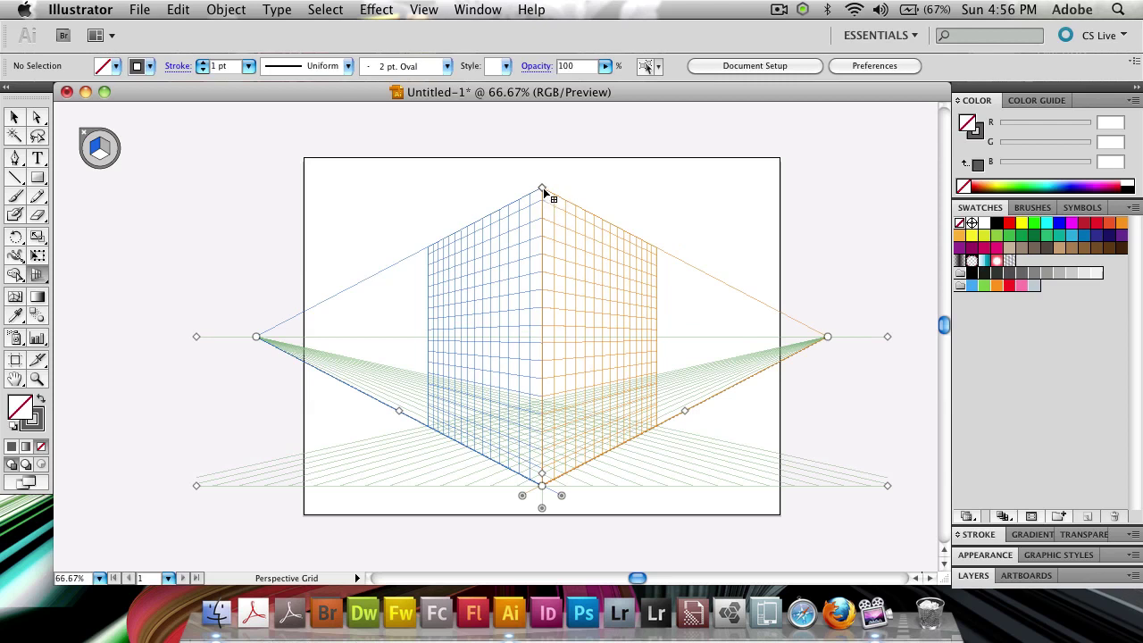
pyautogui.moveTo(542, 188); pyautogui.dragTo(542, 161)
pyautogui.moveTo(257, 346); pyautogui.dragTo(362, 342)
pyautogui.moveTo(595, 497); pyautogui.dragTo(367, 526)
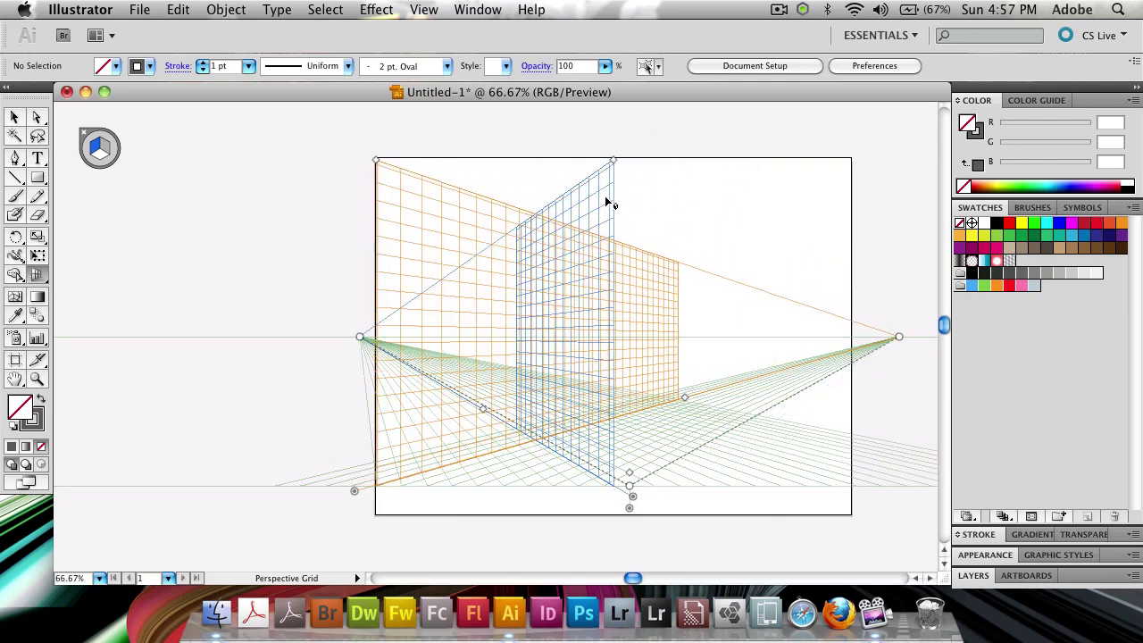
pyautogui.moveTo(612, 163); pyautogui.dragTo(625, 195)
# Step: Adjust the grid's top edge and ground level, widen the blue plane and narrow the orange plane to a thin strip
pyautogui.moveTo(375, 198); pyautogui.dragTo(411, 188)
pyautogui.moveTo(353, 492); pyautogui.dragTo(366, 491)
pyautogui.moveTo(633, 497); pyautogui.dragTo(872, 457)
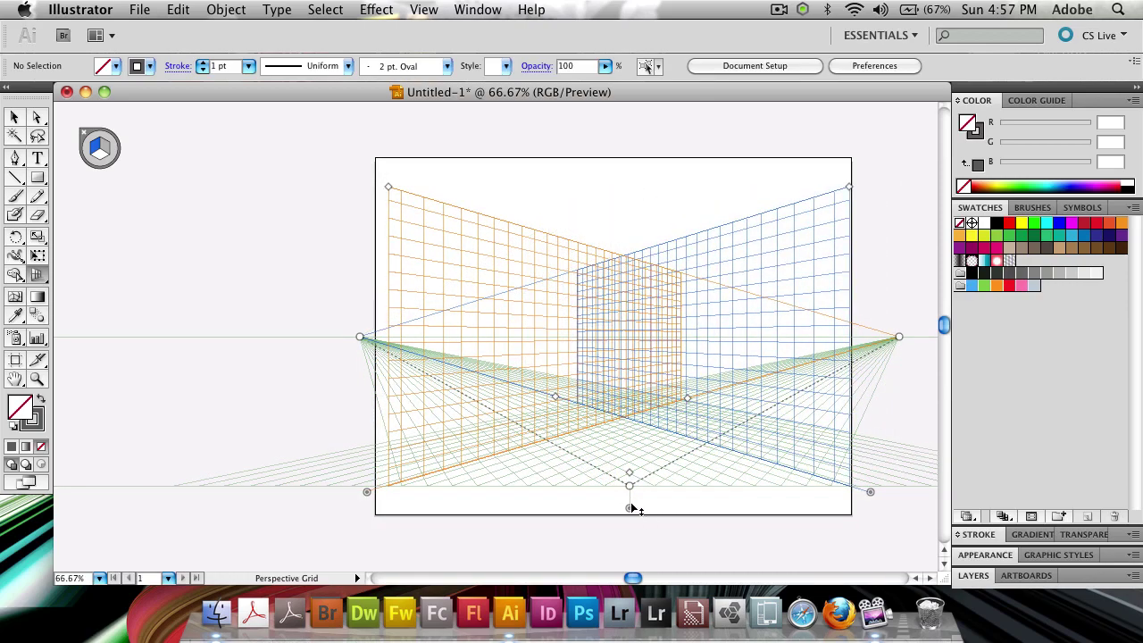
pyautogui.moveTo(631, 507); pyautogui.dragTo(628, 433)
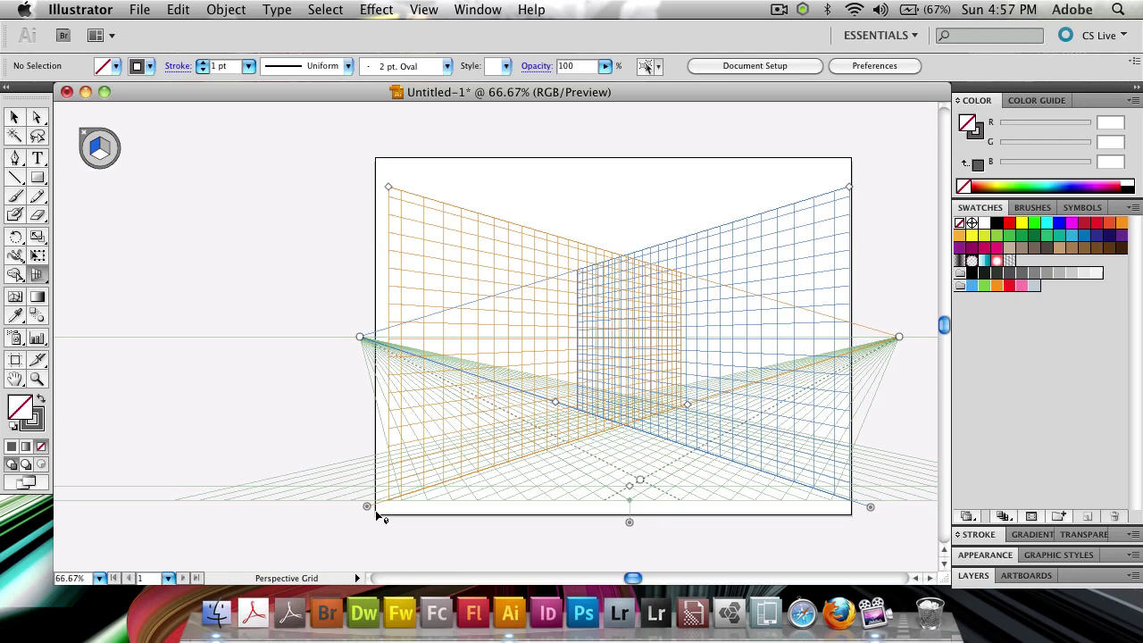
pyautogui.moveTo(375, 515); pyautogui.dragTo(625, 517)
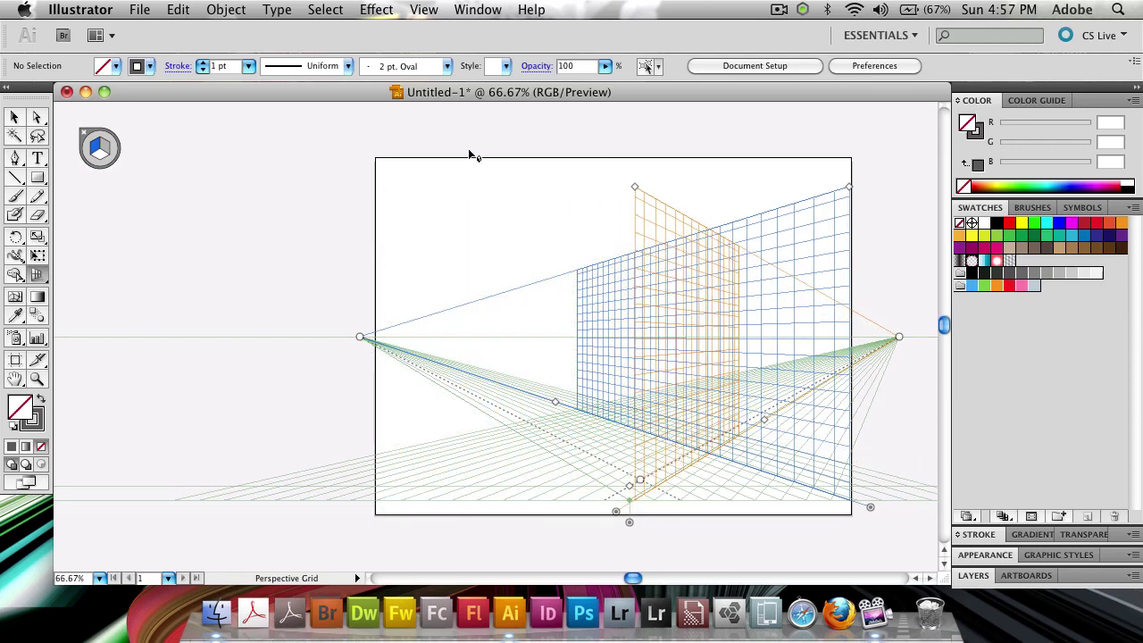
# Step: Hide the grid, discard the unsaved document and create a new 800 x 600 px web document
pyautogui.click(84, 136)
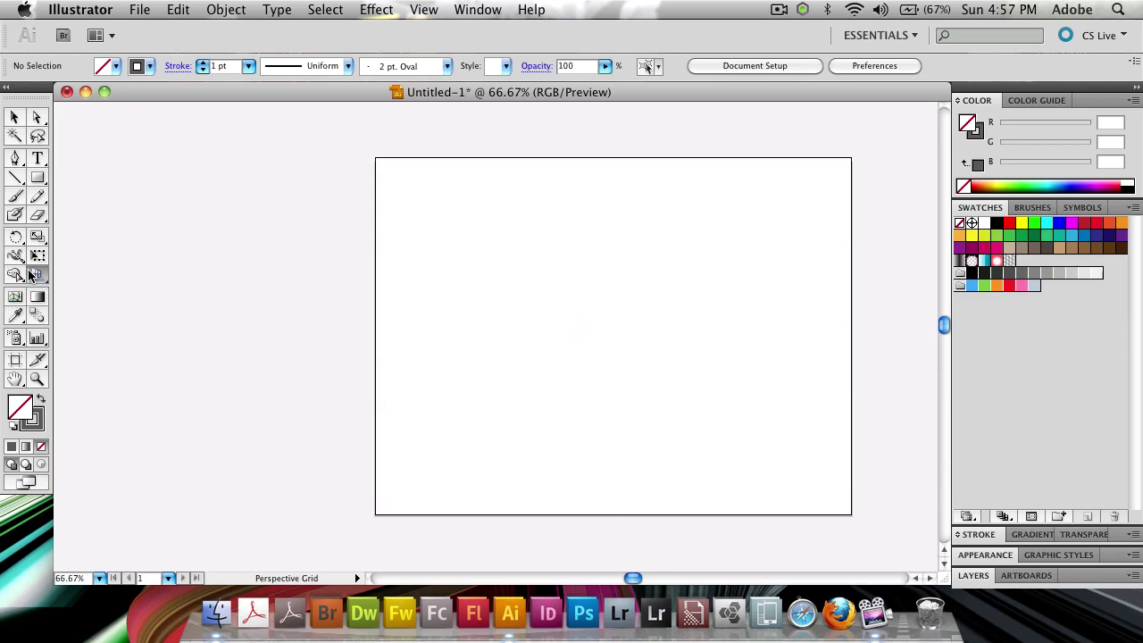
pyautogui.click(66, 91)
pyautogui.click(522, 228)
pyautogui.press('super+n')
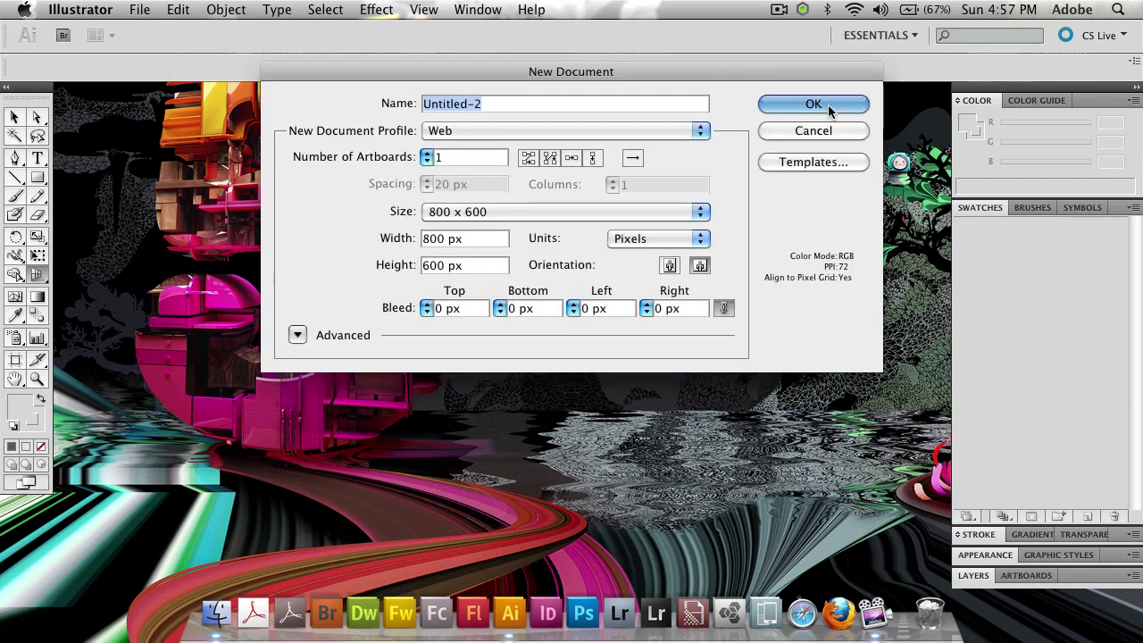
pyautogui.click(799, 105)
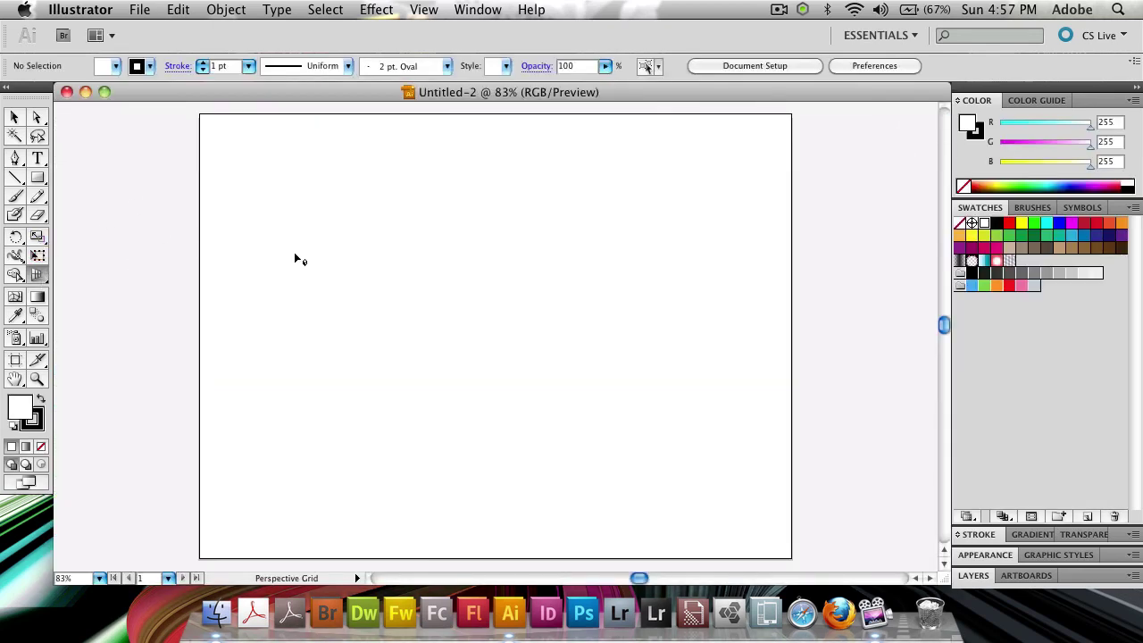
# Step: Show the two-point perspective grid and switch to the Perspective Selection tool
pyautogui.click(36, 274)
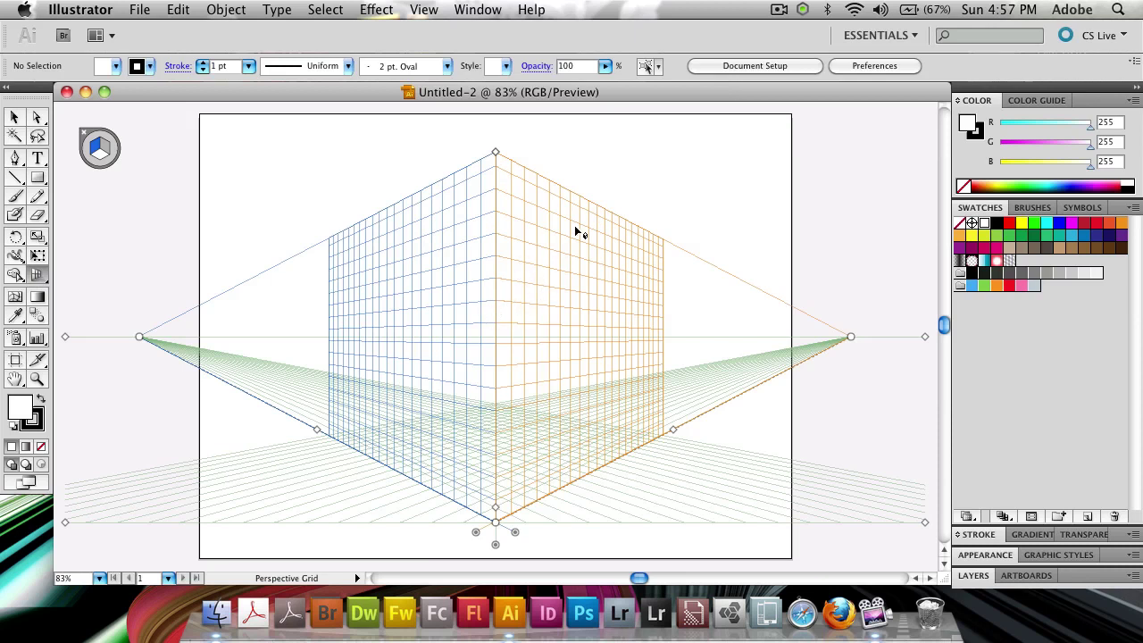
pyautogui.click(42, 270)
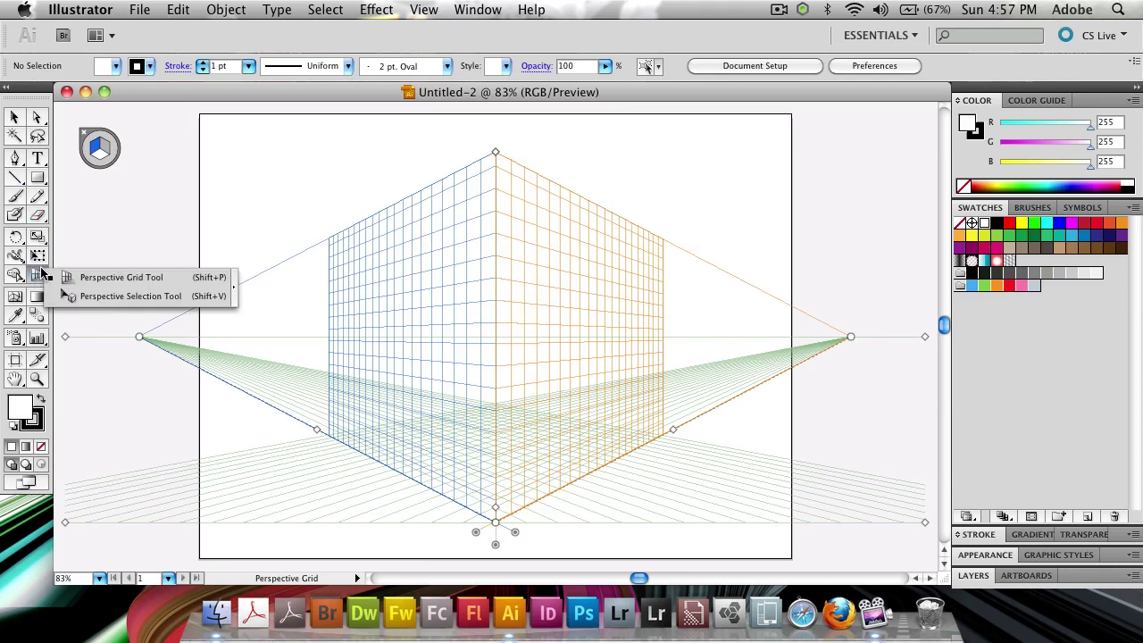
pyautogui.click(149, 298)
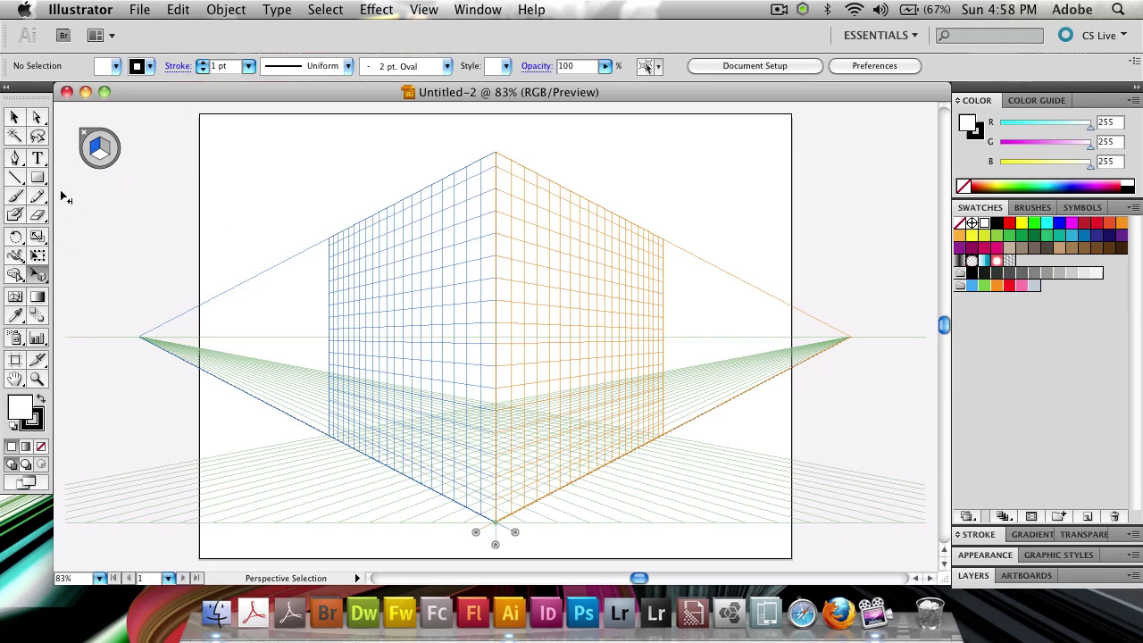
pyautogui.click(37, 177)
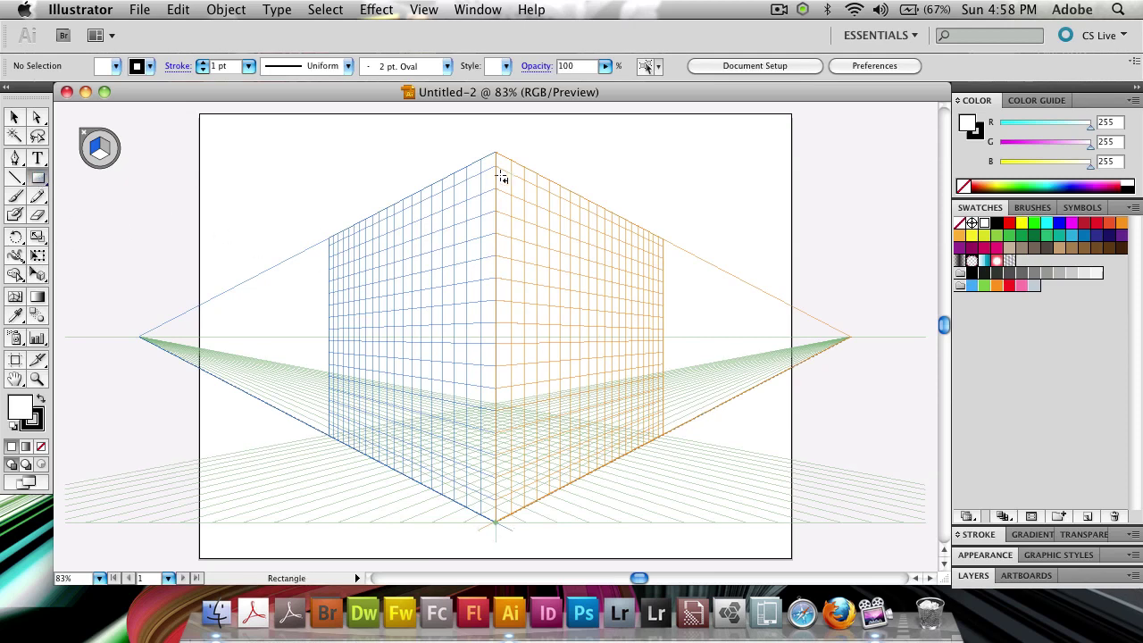
pyautogui.moveTo(497, 153)
pyautogui.mouseDown()
pyautogui.moveTo(486, 243)
pyautogui.moveTo(495, 387)
pyautogui.moveTo(470, 412)
pyautogui.moveTo(353, 447)
pyautogui.moveTo(266, 399)
pyautogui.moveTo(207, 451)
pyautogui.moveTo(155, 436)
pyautogui.moveTo(141, 337)
pyautogui.mouseUp()
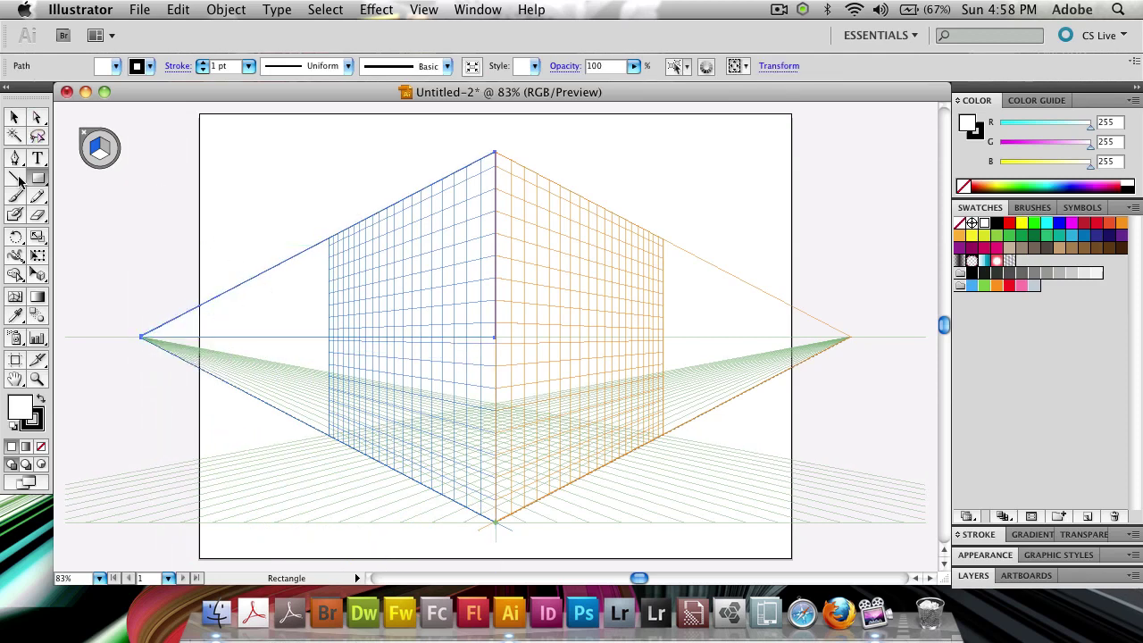
pyautogui.click(41, 400)
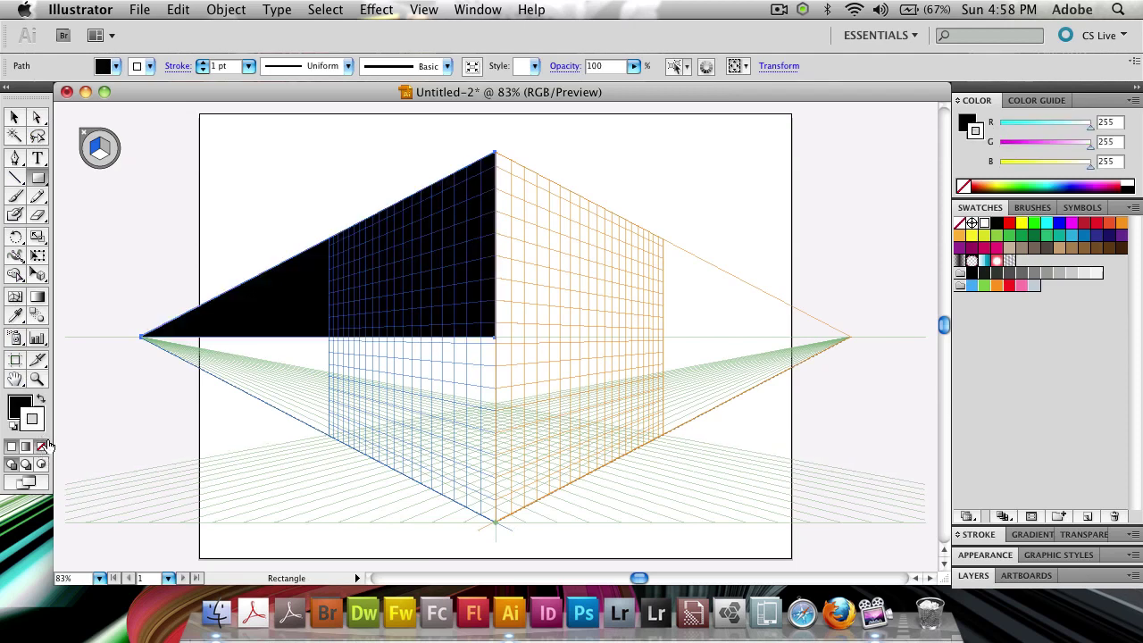
pyautogui.click(41, 446)
pyautogui.click(14, 117)
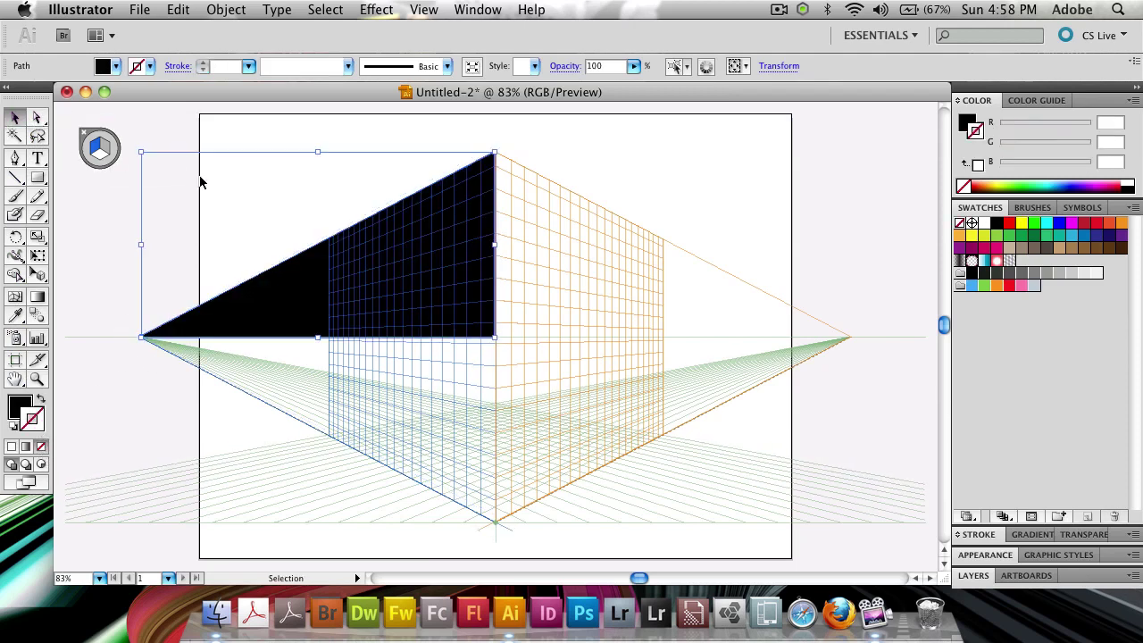
pyautogui.click(266, 124)
pyautogui.click(241, 340)
pyautogui.moveTo(140, 246); pyautogui.dragTo(288, 246)
pyautogui.click(315, 382)
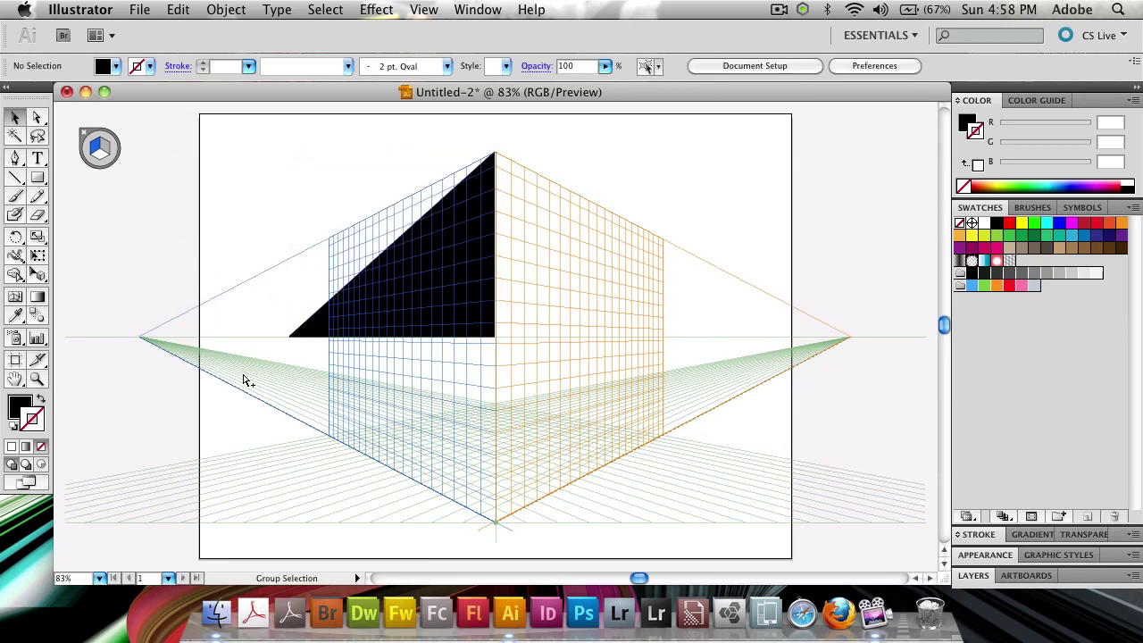
pyautogui.press('super+z')
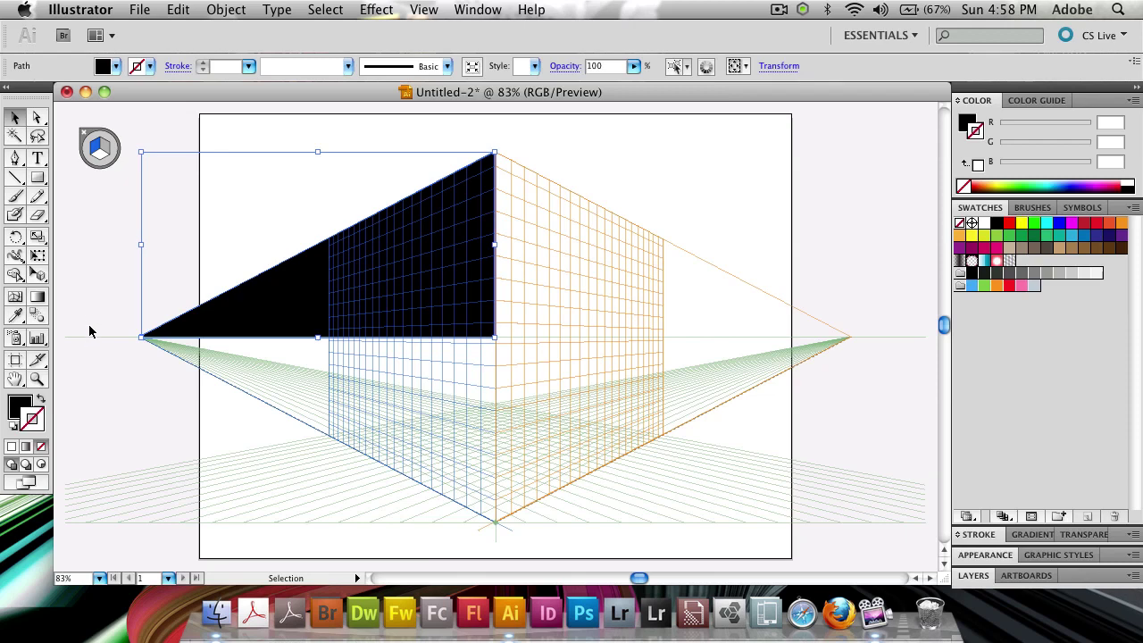
pyautogui.hotkey('shift', 'v')
pyautogui.moveTo(294, 300); pyautogui.dragTo(360, 362)
pyautogui.press('v')
pyautogui.hotkey('ctrl', 'z')
pyautogui.hotkey('shift', 'v')
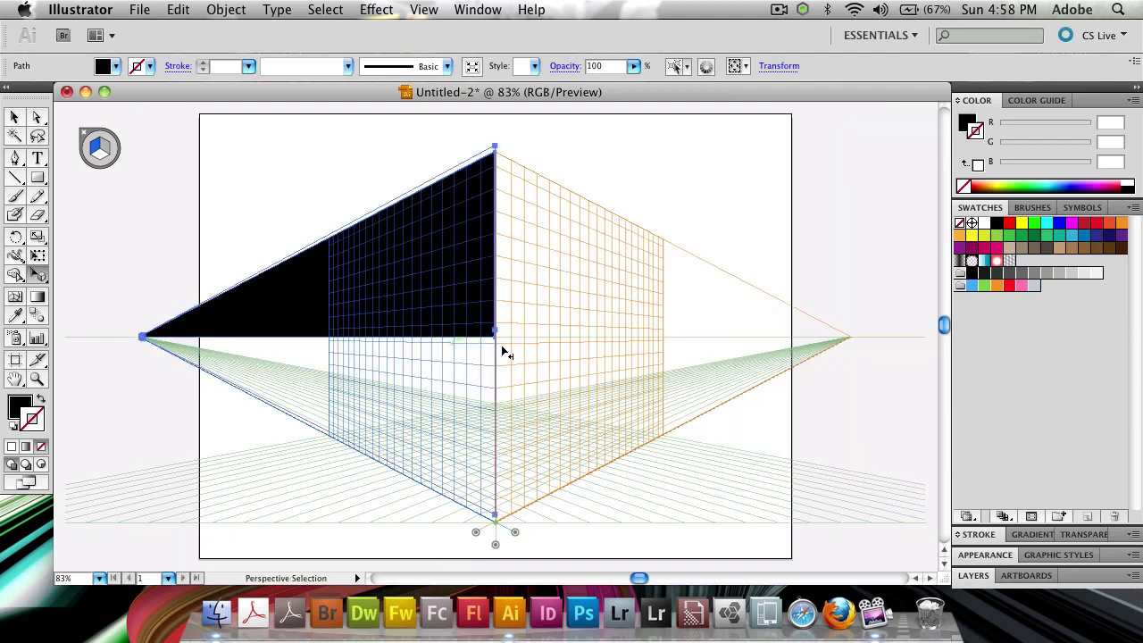
pyautogui.moveTo(142, 337); pyautogui.dragTo(327, 336)
pyautogui.moveTo(300, 291); pyautogui.dragTo(336, 242)
pyautogui.moveTo(434, 289); pyautogui.dragTo(367, 361)
pyautogui.press('Delete')
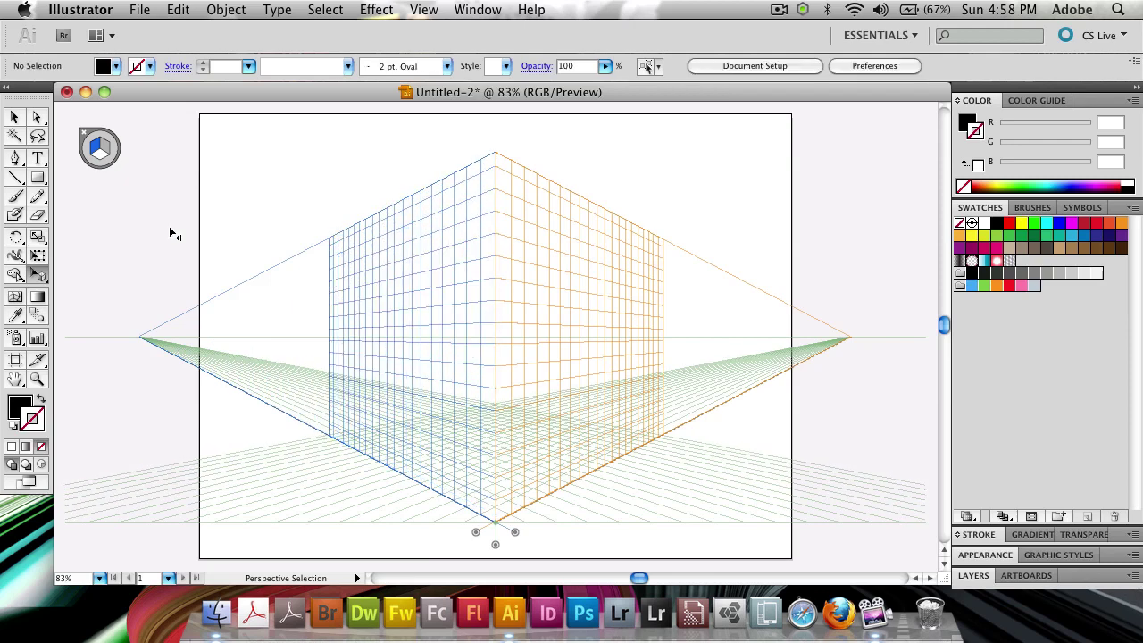
# Step: Draw black rectangles covering the left and right grid planes, meeting at the corner
pyautogui.click(36, 177)
pyautogui.moveTo(497, 156); pyautogui.dragTo(329, 436)
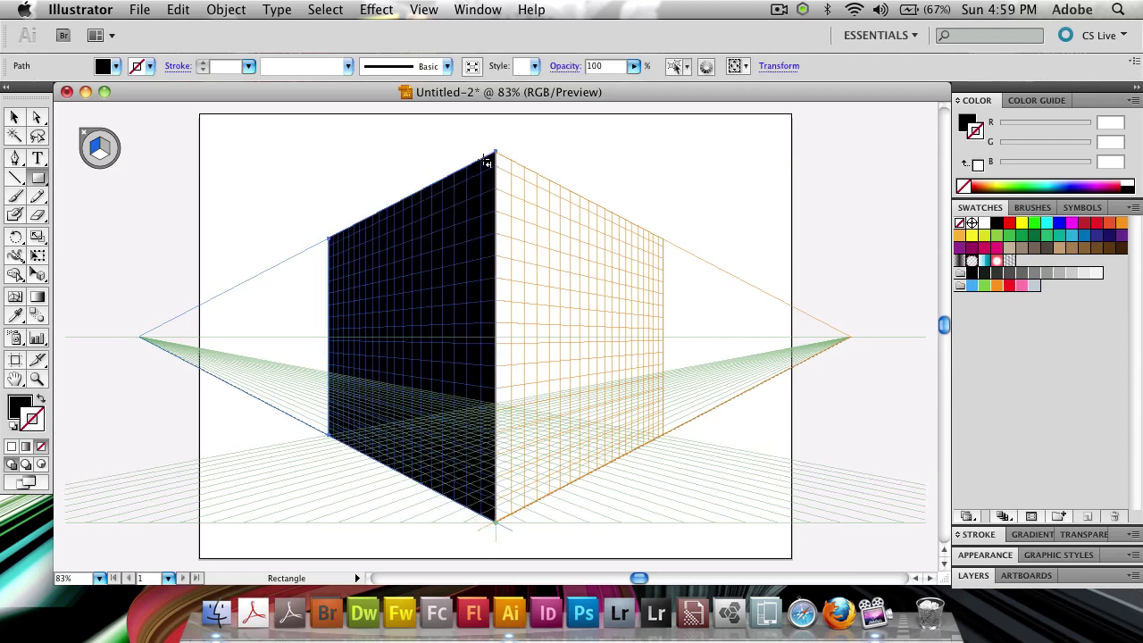
pyautogui.hotkey('shift', 'v')
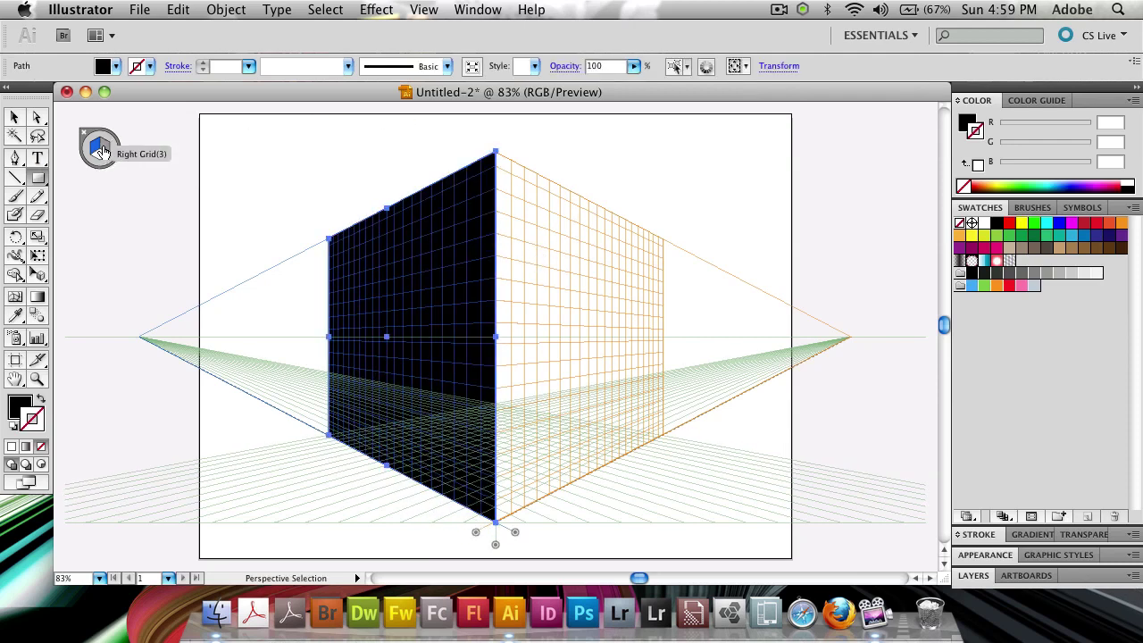
pyautogui.click(104, 152)
pyautogui.press('m')
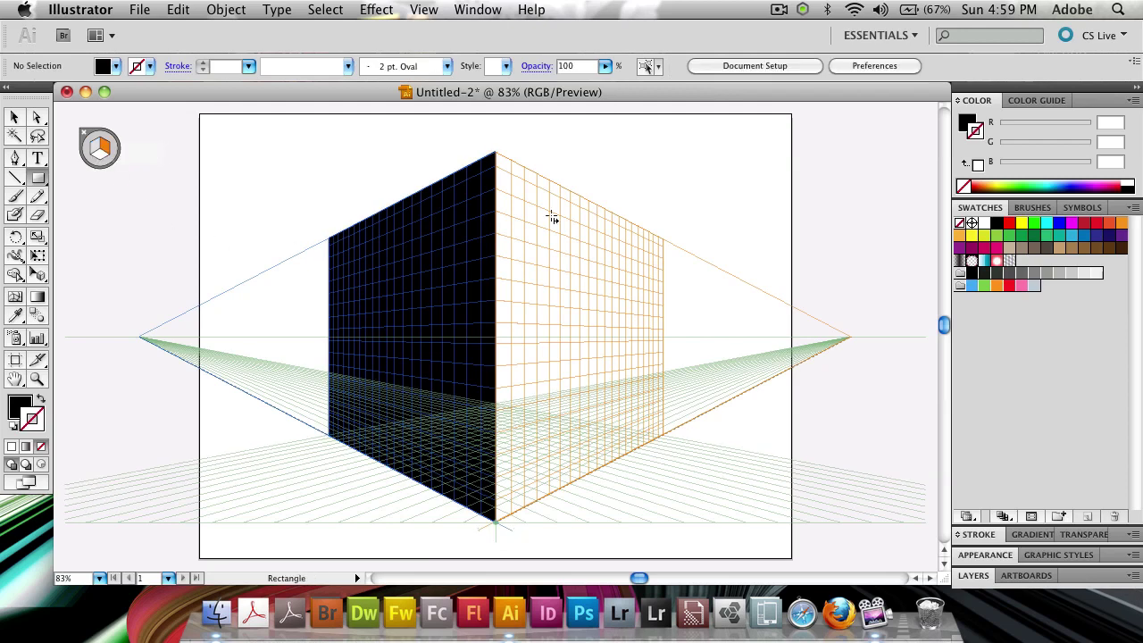
pyautogui.moveTo(496, 153); pyautogui.dragTo(653, 432)
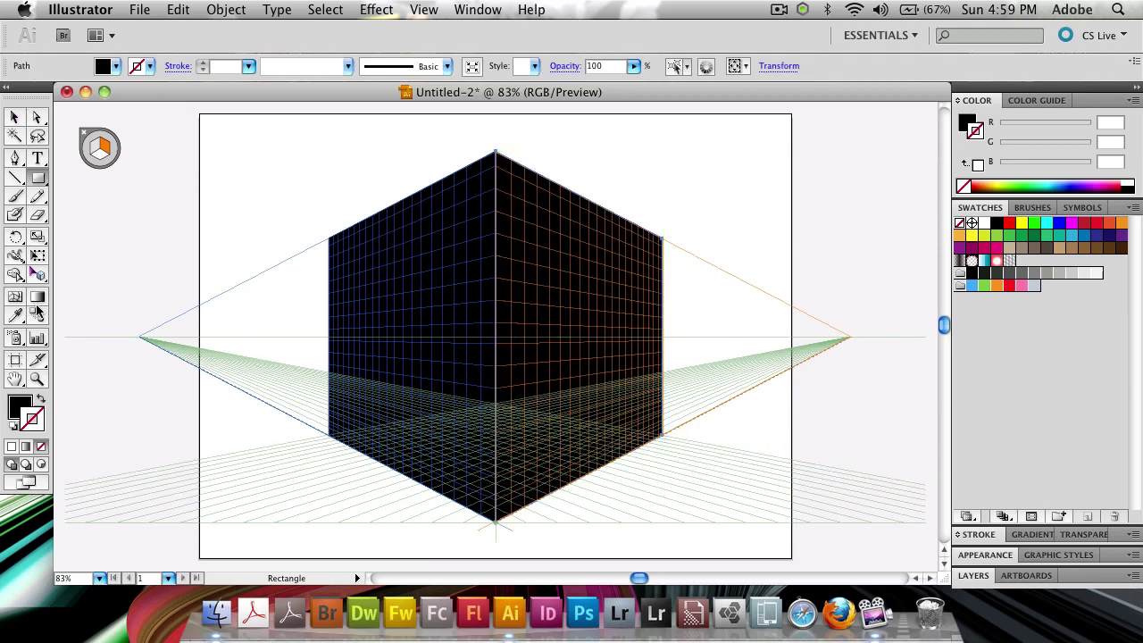
# Step: Switch to the Selection tool (V) and deselect the right face
pyautogui.click(37, 274)
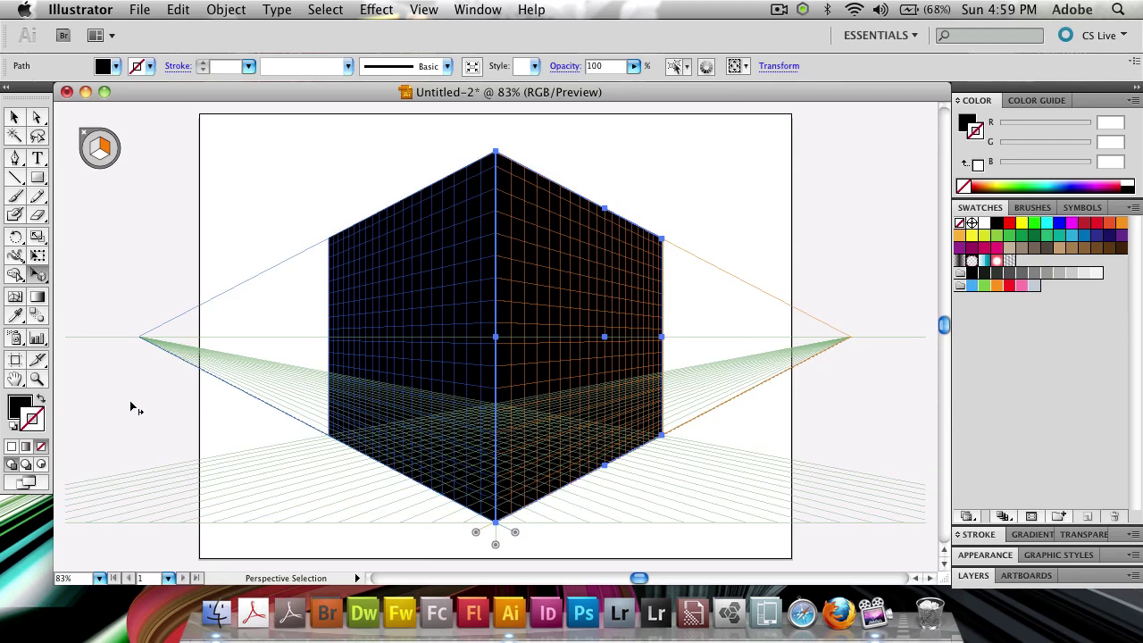
pyautogui.press('v')
pyautogui.click(201, 178)
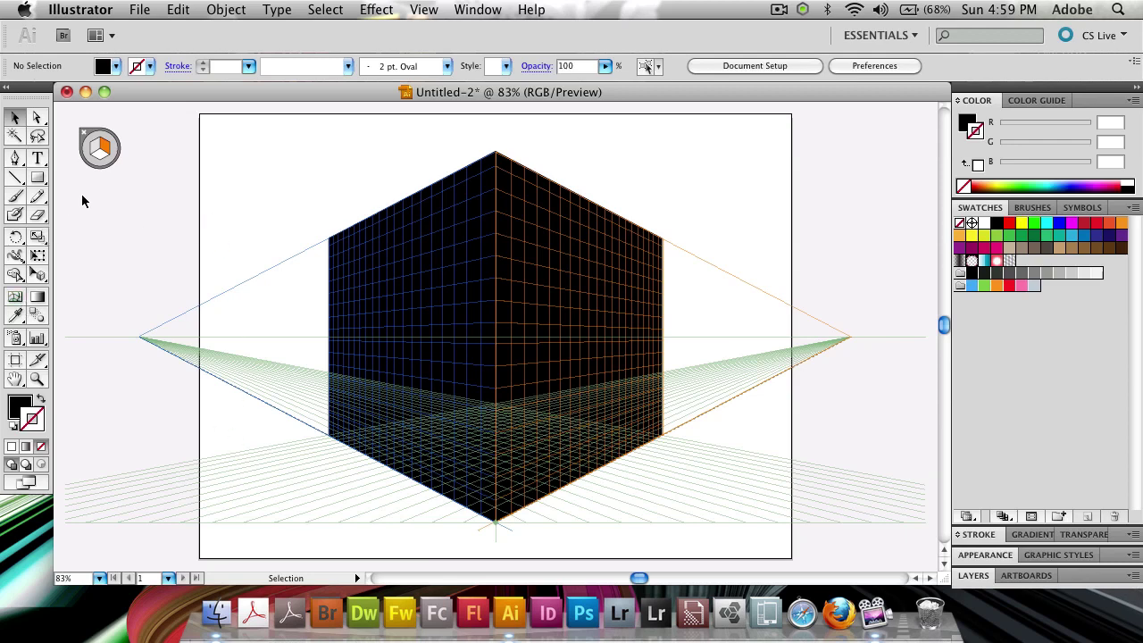
# Step: Draw a small window rectangle near the top of the right wall
pyautogui.click(38, 177)
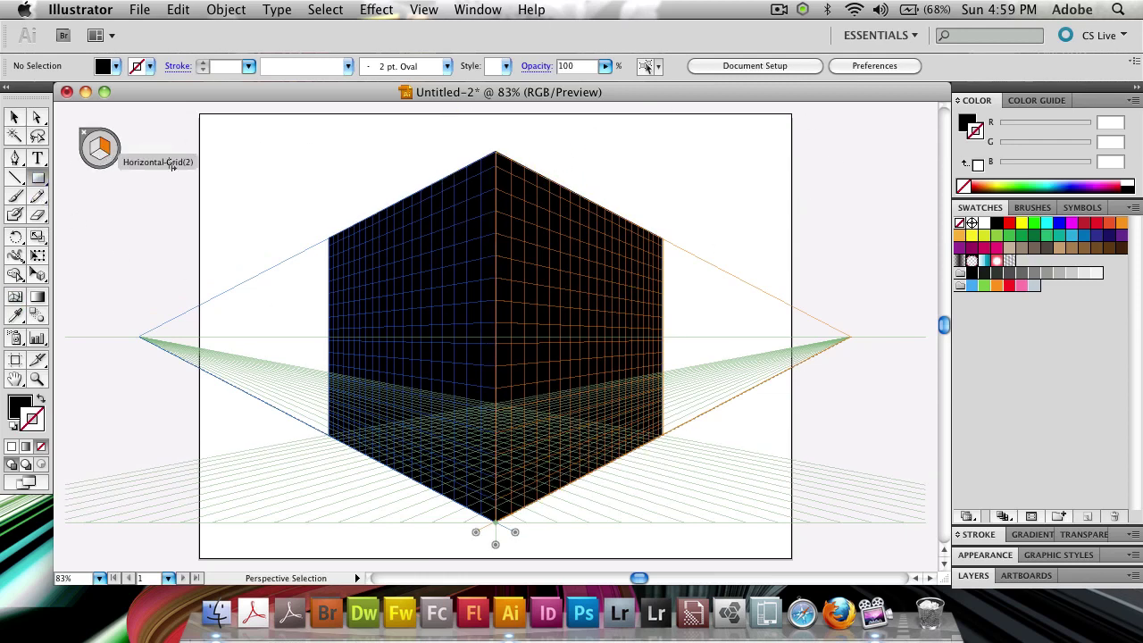
pyautogui.moveTo(515, 180); pyautogui.dragTo(539, 248)
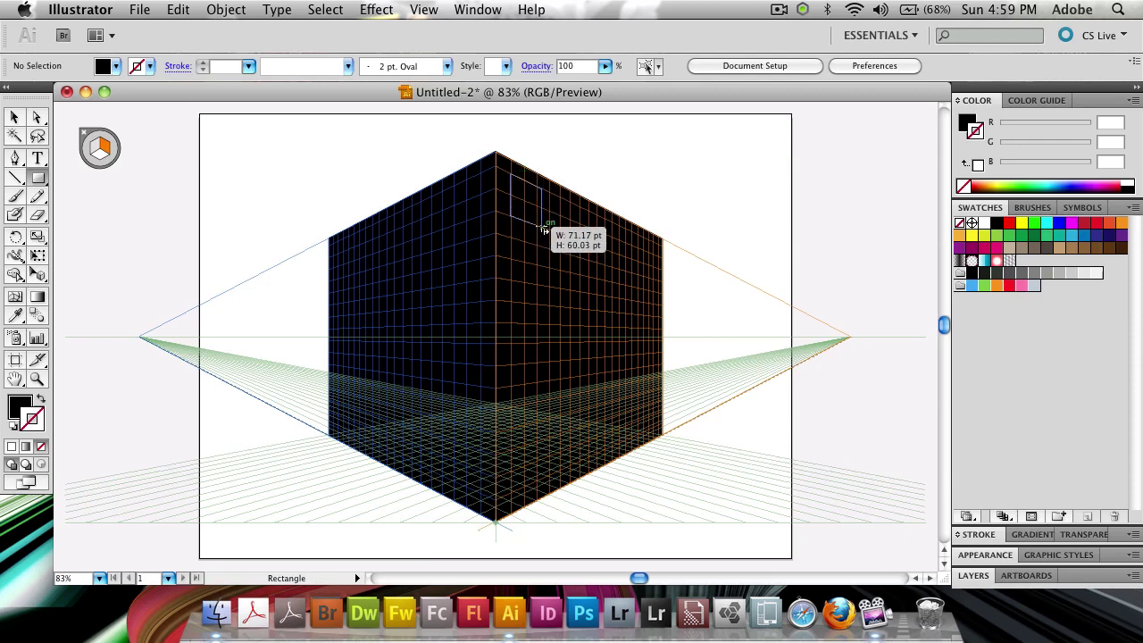
pyautogui.moveTo(541, 230); pyautogui.dragTo(536, 247)
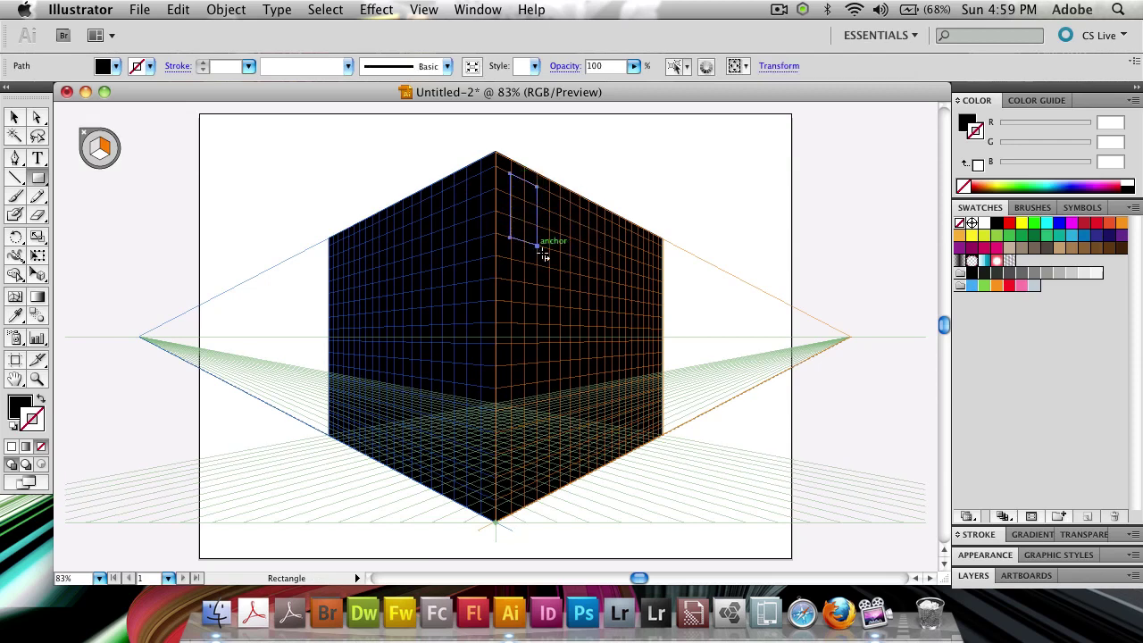
pyautogui.doubleClick(23, 406)
pyautogui.moveTo(589, 98); pyautogui.dragTo(915, 135)
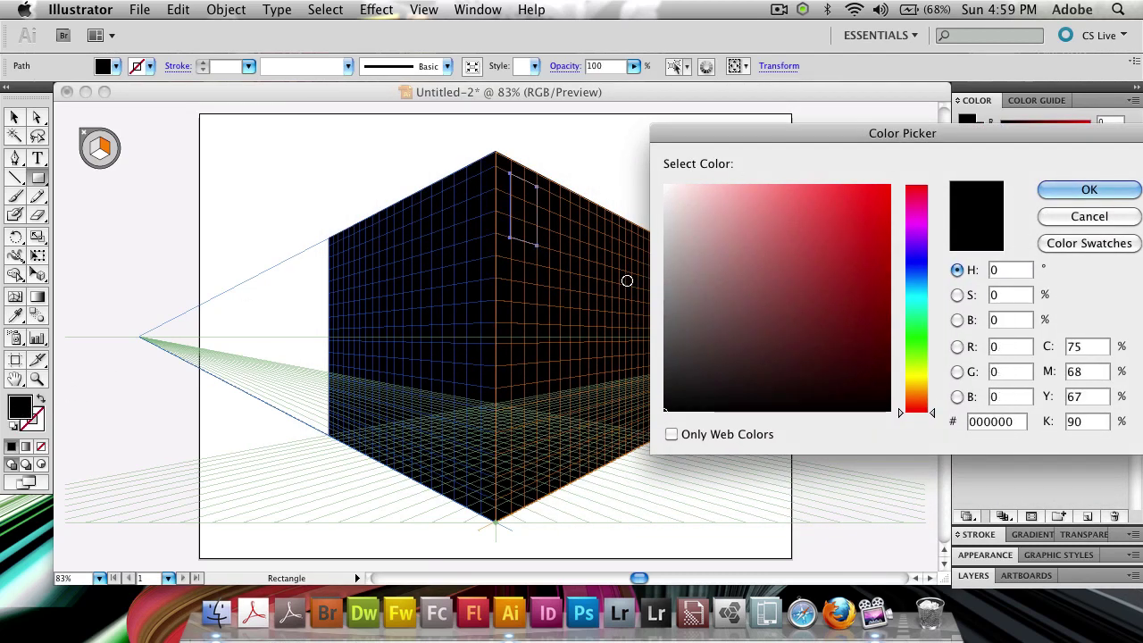
pyautogui.press('Escape')
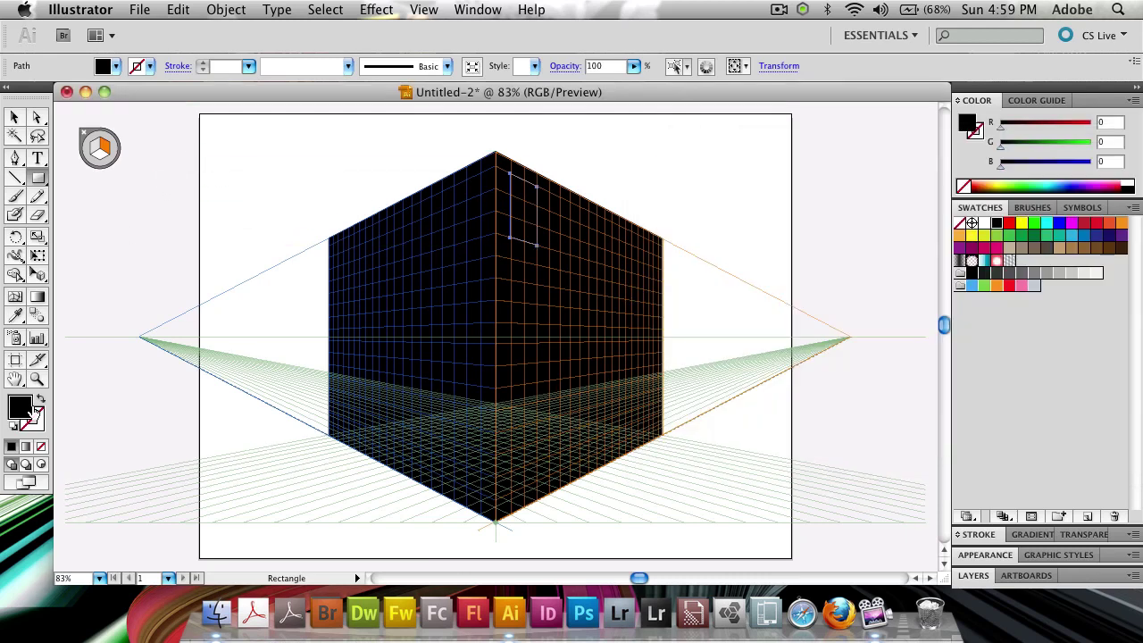
# Step: Fill the window rectangle with mid grey 114
pyautogui.click(15, 119)
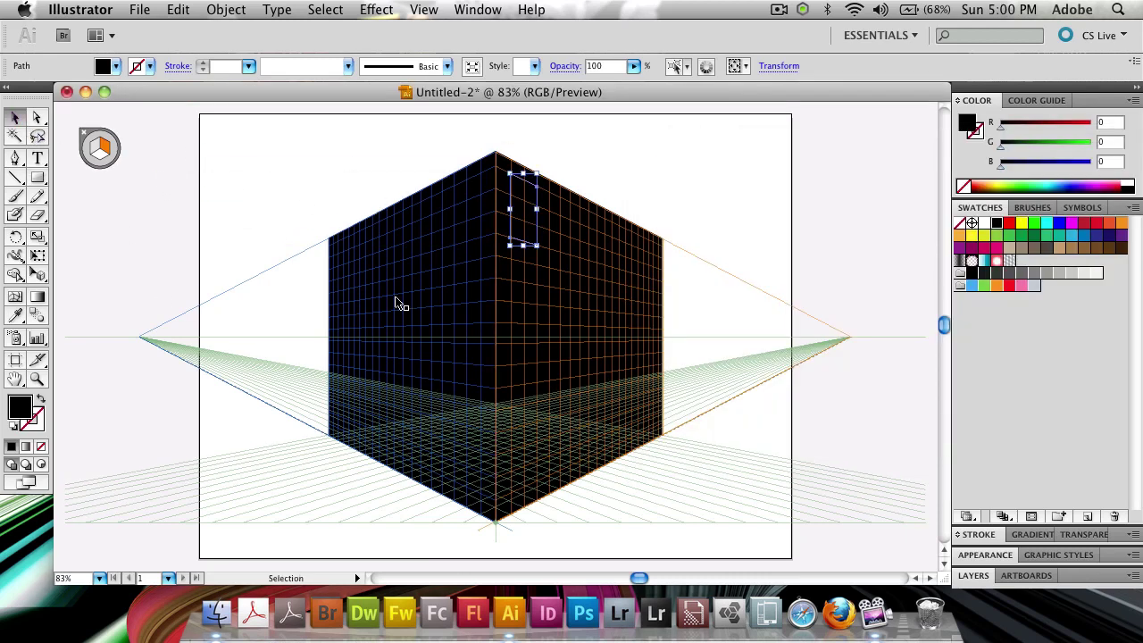
pyautogui.doubleClick(25, 408)
pyautogui.moveTo(321, 295); pyautogui.dragTo(314, 280)
pyautogui.click(790, 162)
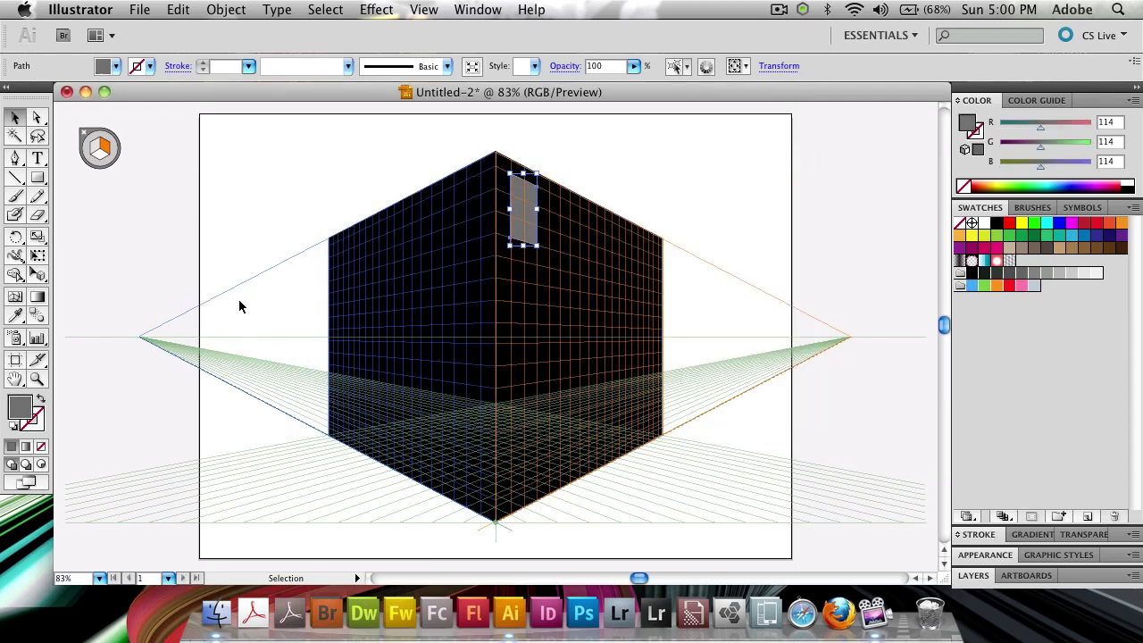
# Step: Copy the grey window to the right and repeat with Transform Again to form a row
pyautogui.click(37, 179)
pyautogui.click(16, 121)
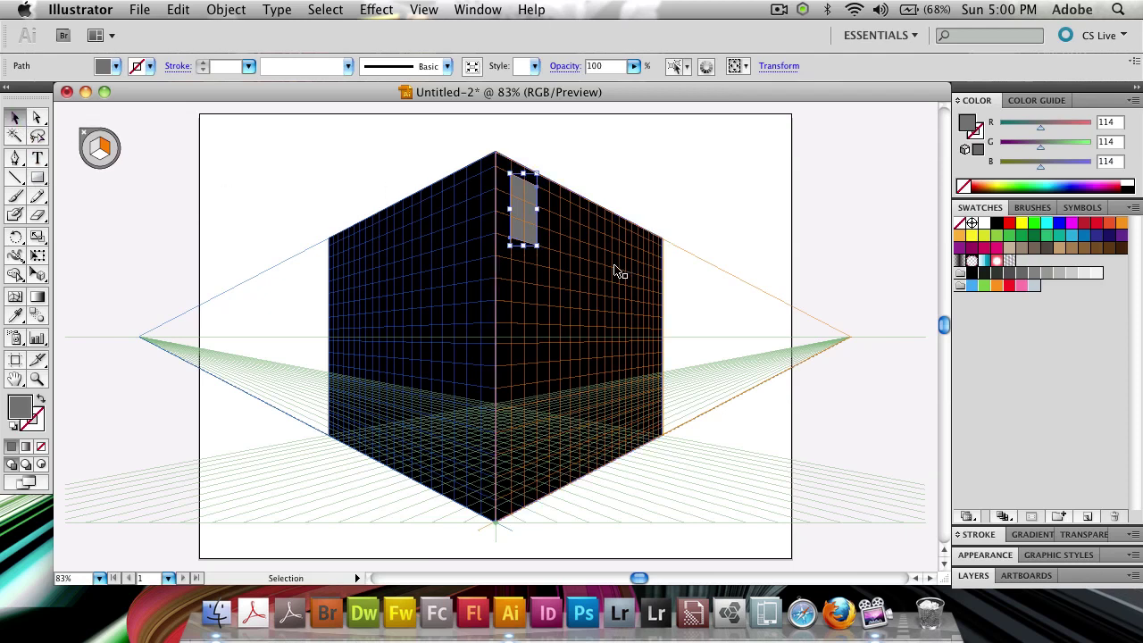
pyautogui.click(523, 223)
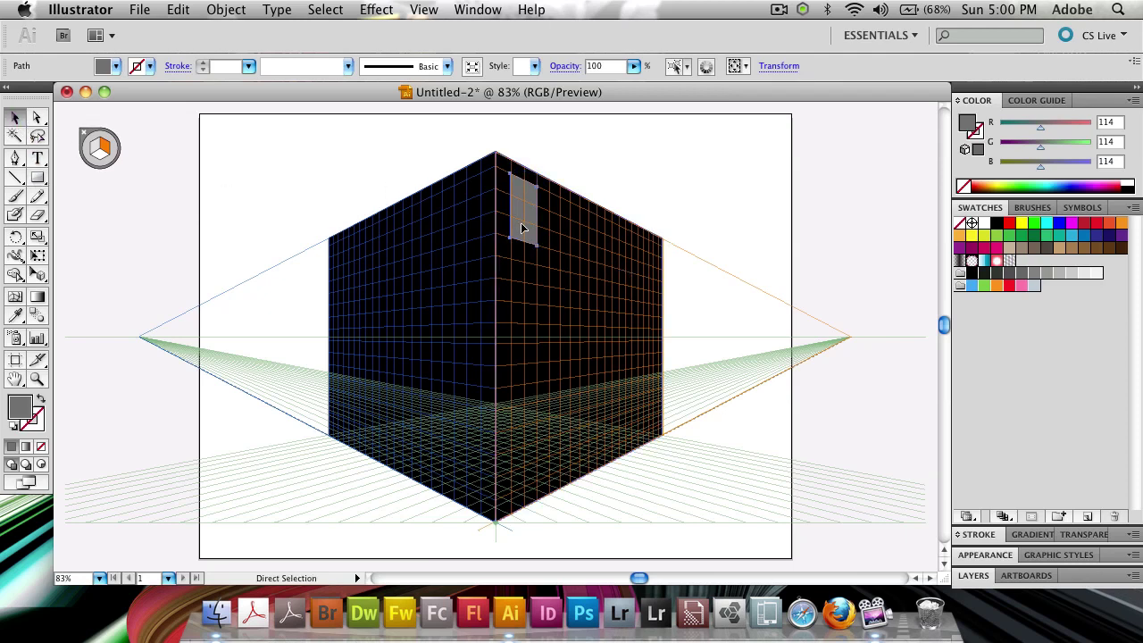
pyautogui.click(37, 274)
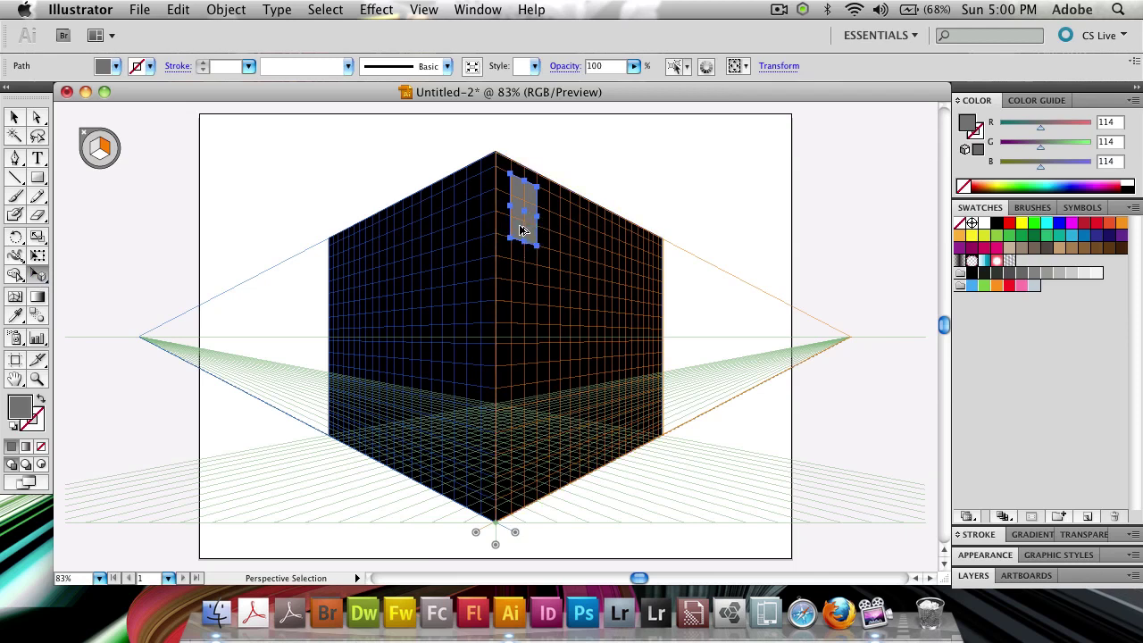
pyautogui.moveTo(515, 231); pyautogui.dragTo(554, 248)
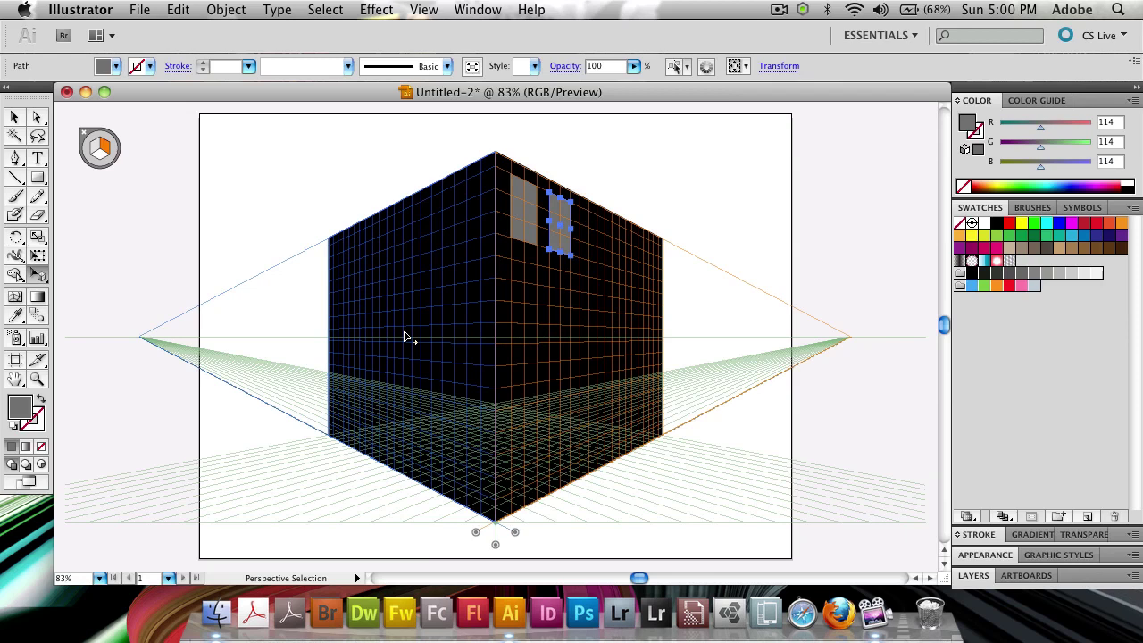
pyautogui.press('super+d')
pyautogui.press('super+d')
pyautogui.press('super+d')
pyautogui.press('super+d')
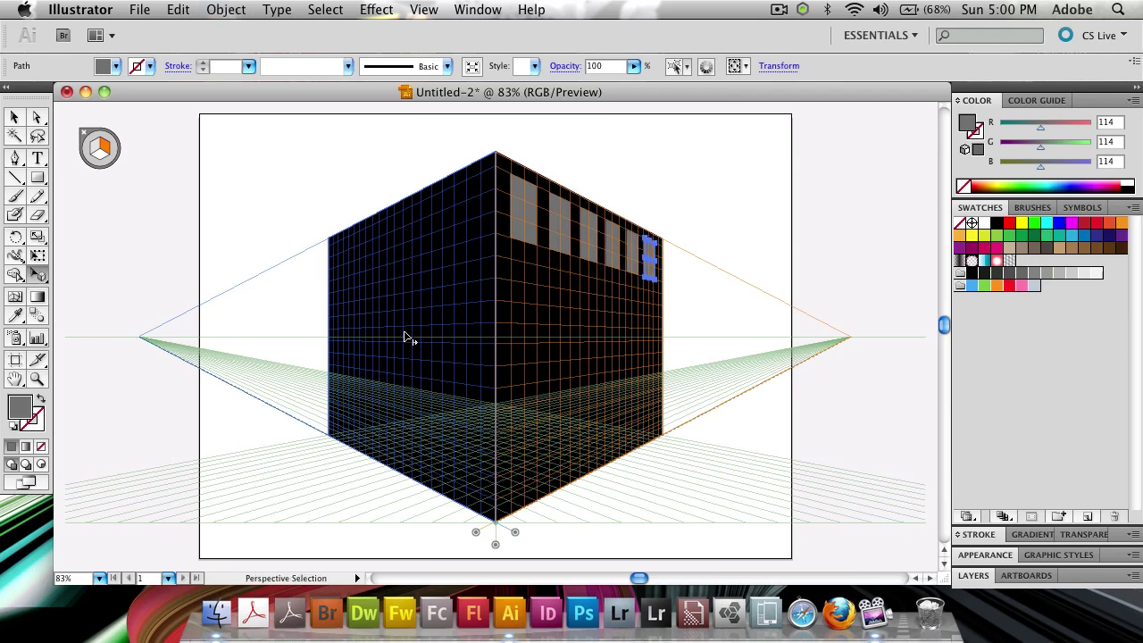
# Step: Select all six windows of the top row on the right wall
pyautogui.click(296, 313)
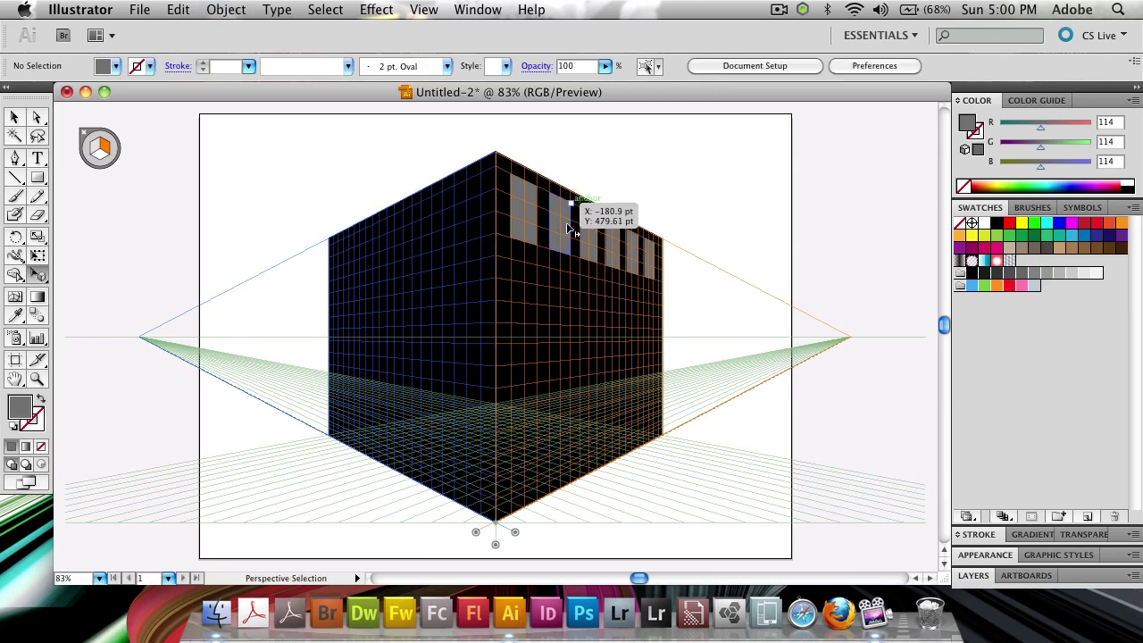
pyautogui.click(525, 221)
pyautogui.keyDown('shift'); pyautogui.click(564, 223); pyautogui.keyUp('shift')
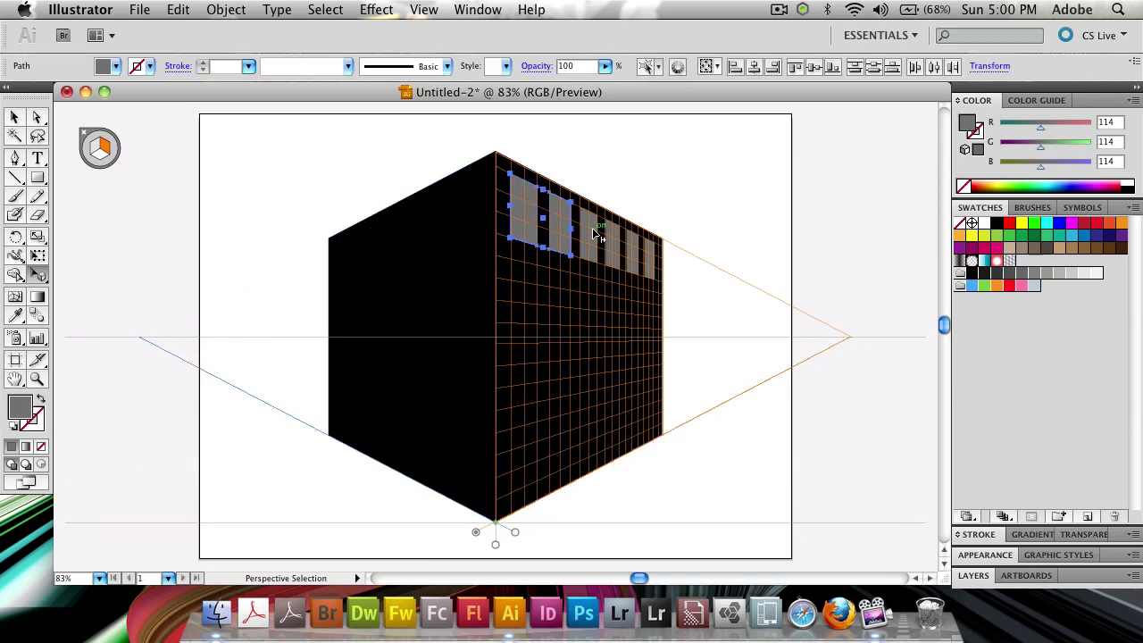
pyautogui.keyDown('shift'); pyautogui.click(588, 233); pyautogui.keyUp('shift')
pyautogui.keyDown('shift'); pyautogui.click(611, 241); pyautogui.keyUp('shift')
pyautogui.keyDown('shift'); pyautogui.click(634, 252); pyautogui.keyUp('shift')
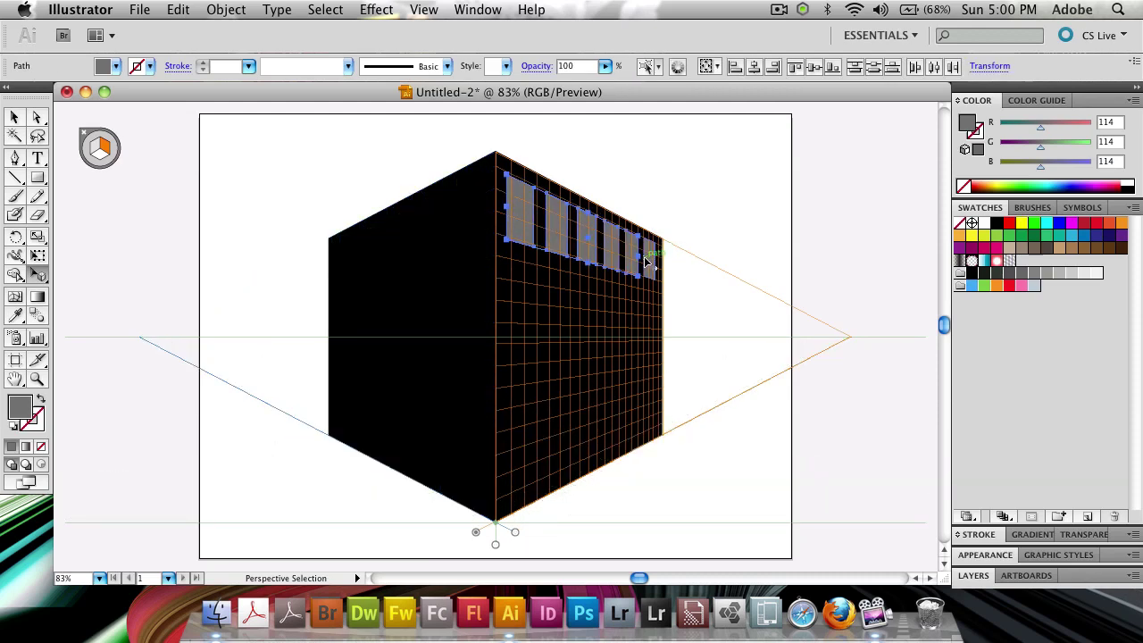
pyautogui.keyDown('shift'); pyautogui.click(646, 261); pyautogui.keyUp('shift')
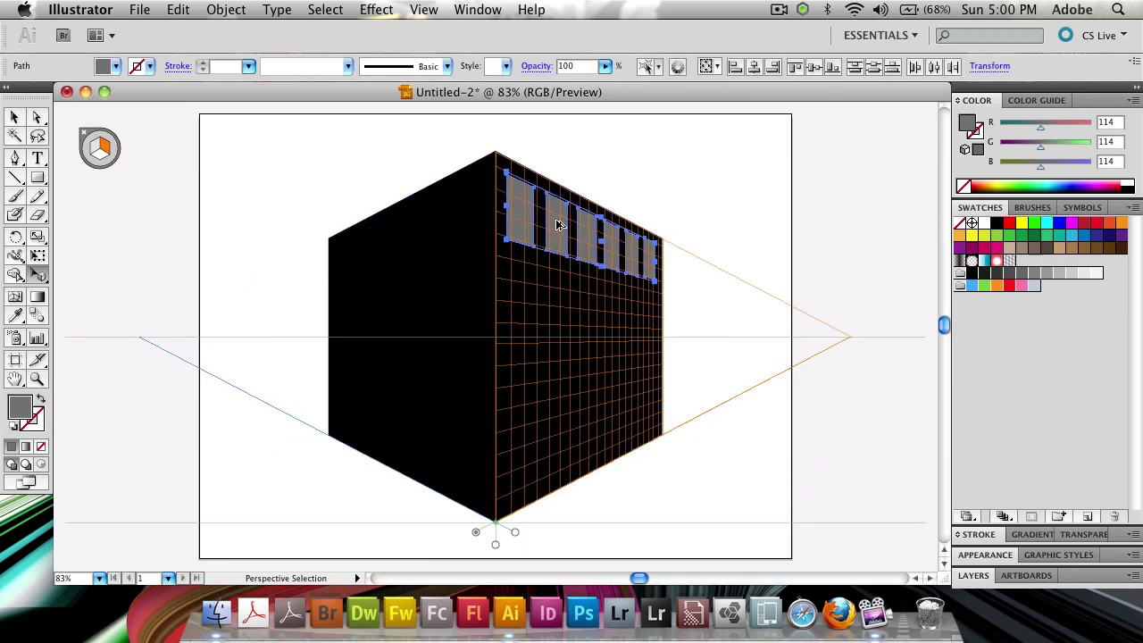
# Step: Copy the window row down the wall and repeat the copy twice for four rows
pyautogui.moveTo(560, 222); pyautogui.dragTo(559, 292)
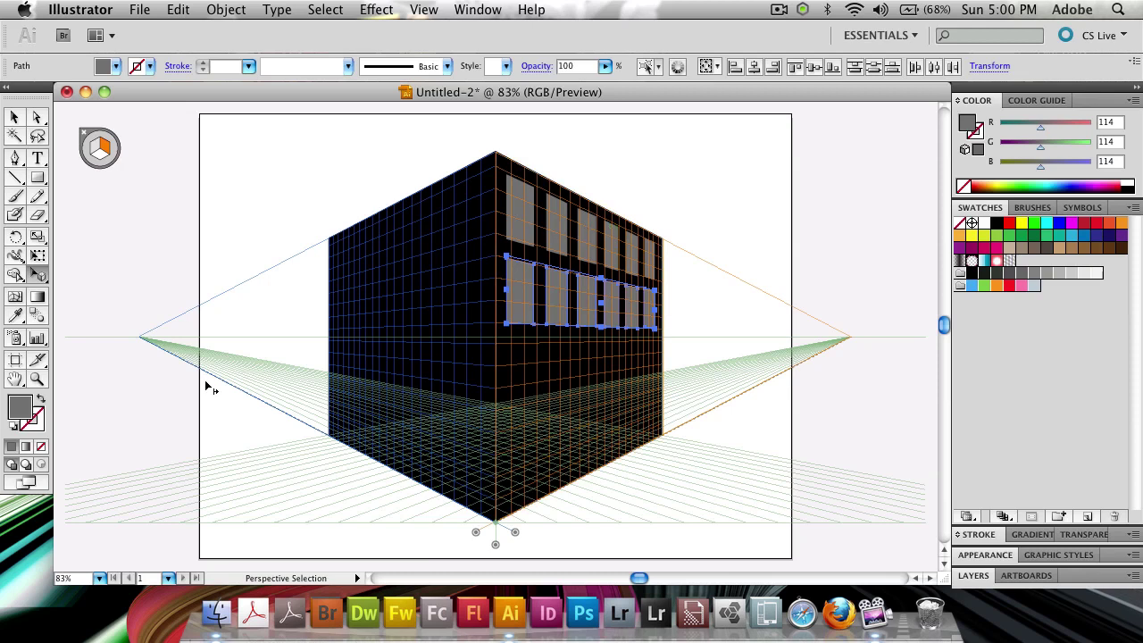
pyautogui.press('v')
pyautogui.press('super+d')
pyautogui.press('super+d')
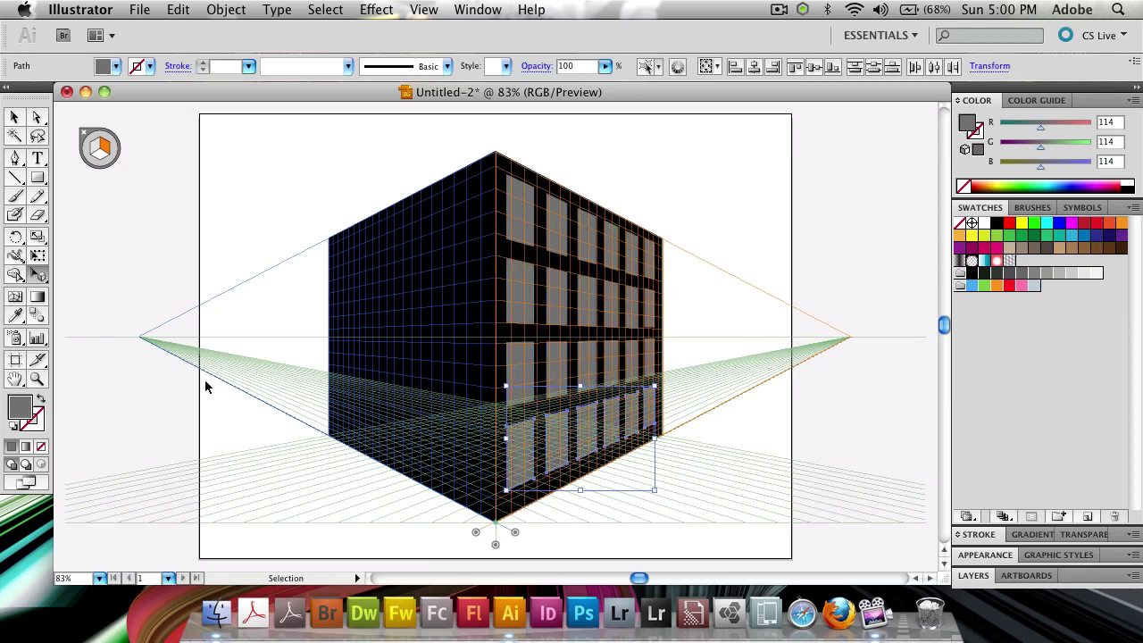
pyautogui.hotkey('shift', 'v')
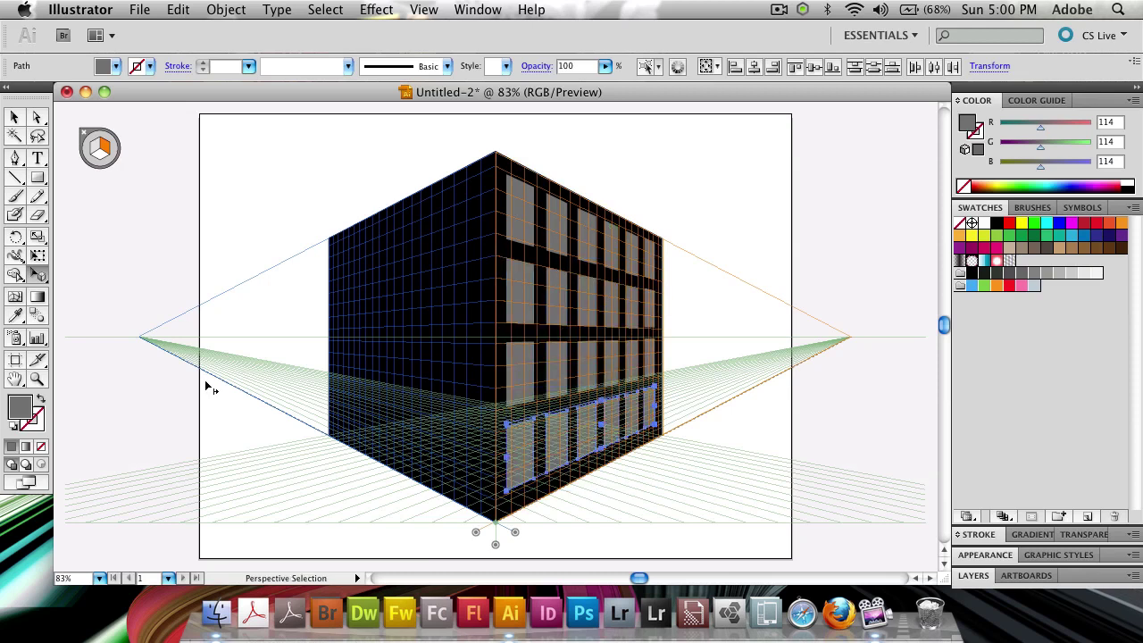
# Step: Draw a window near the top of the left wall and duplicate it leftward into a top row
pyautogui.click(360, 166)
pyautogui.click(94, 150)
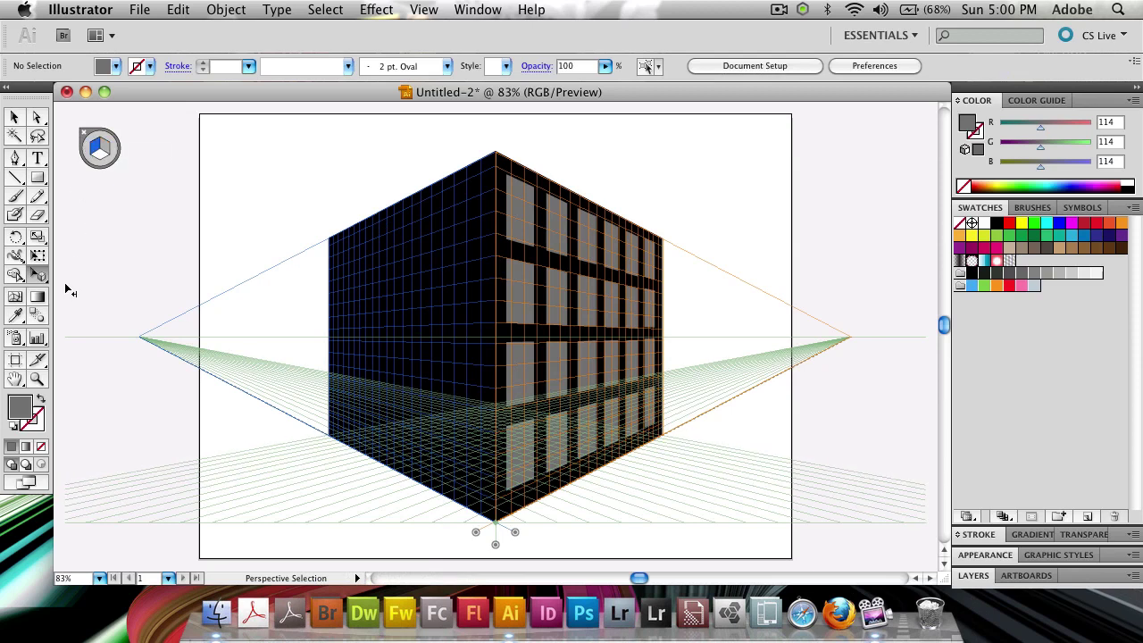
pyautogui.click(38, 180)
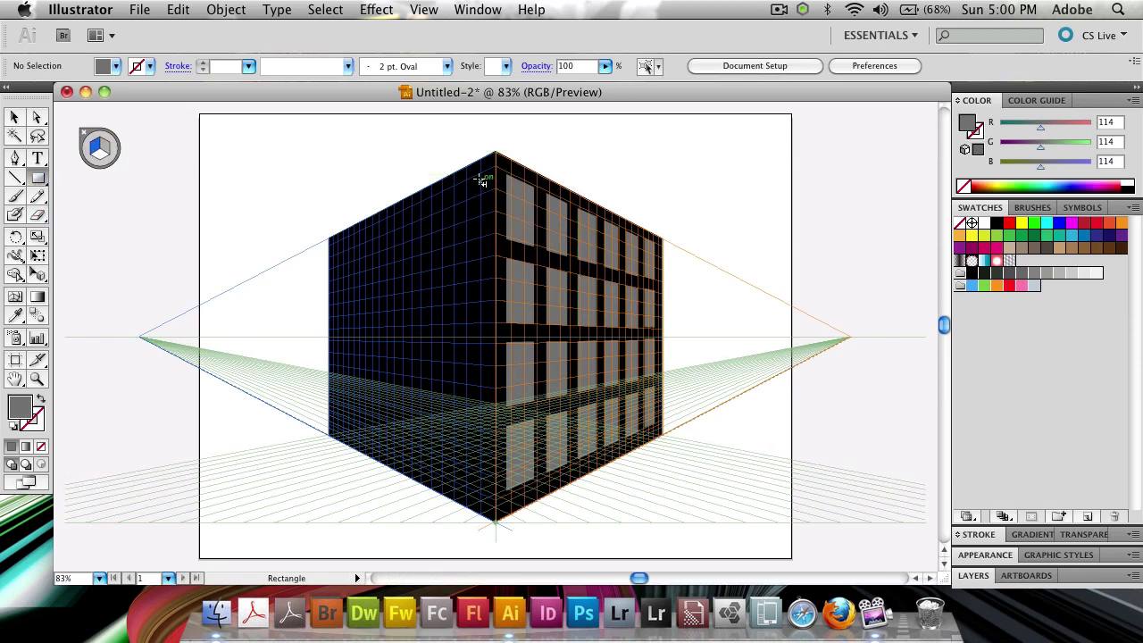
pyautogui.moveTo(480, 178); pyautogui.dragTo(453, 242)
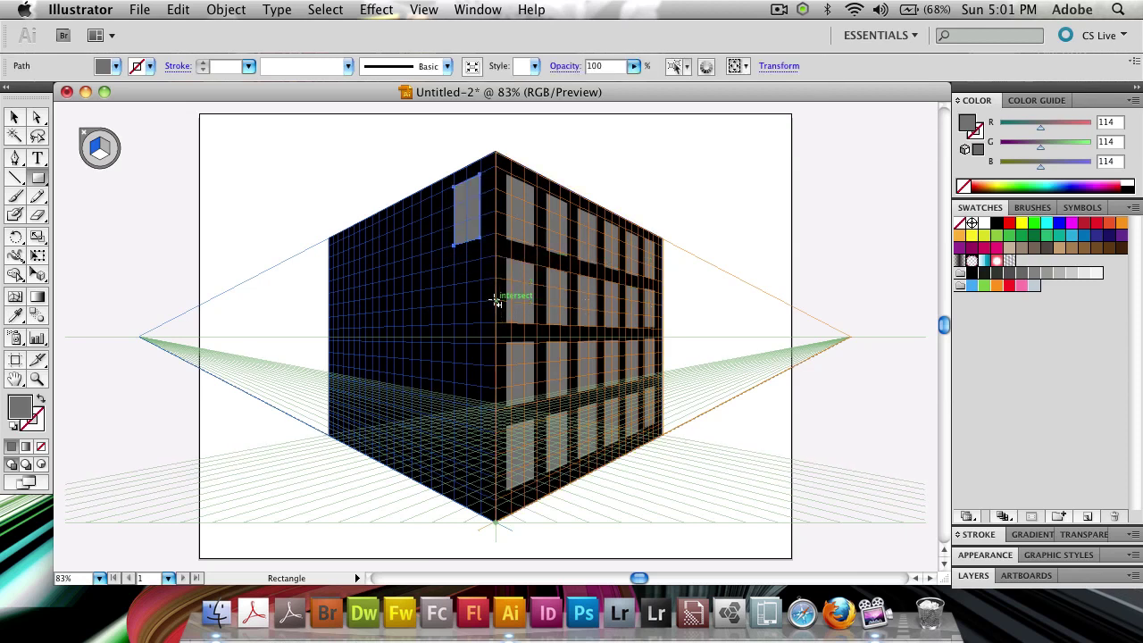
pyautogui.click(38, 274)
pyautogui.moveTo(471, 239); pyautogui.dragTo(430, 238)
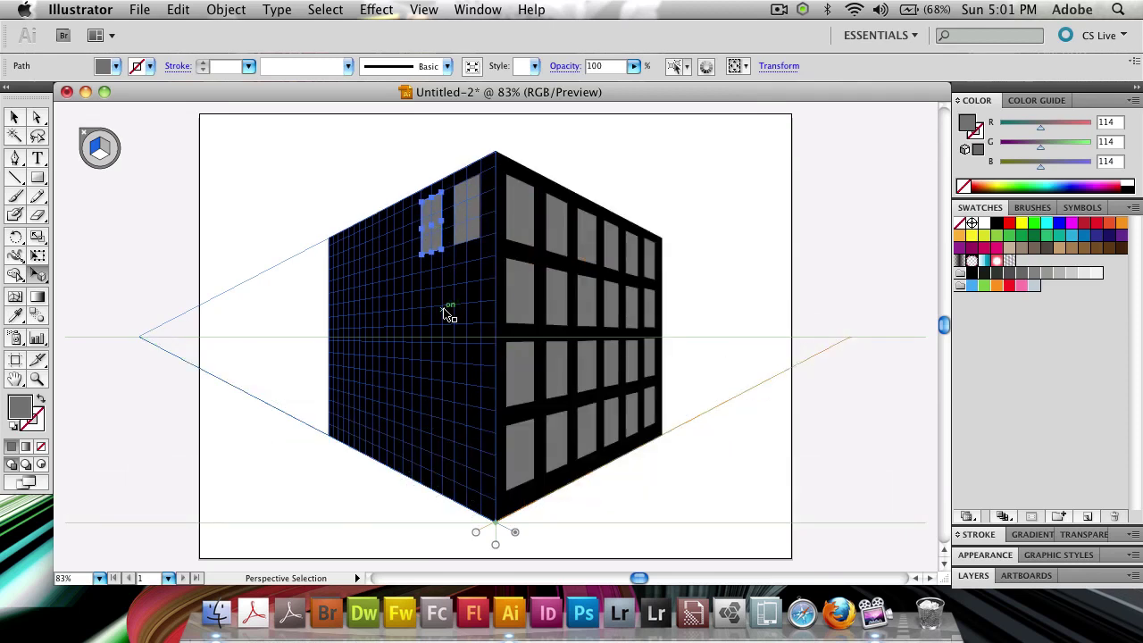
pyautogui.press('super+d')
pyautogui.press('super+d')
pyautogui.press('super+d')
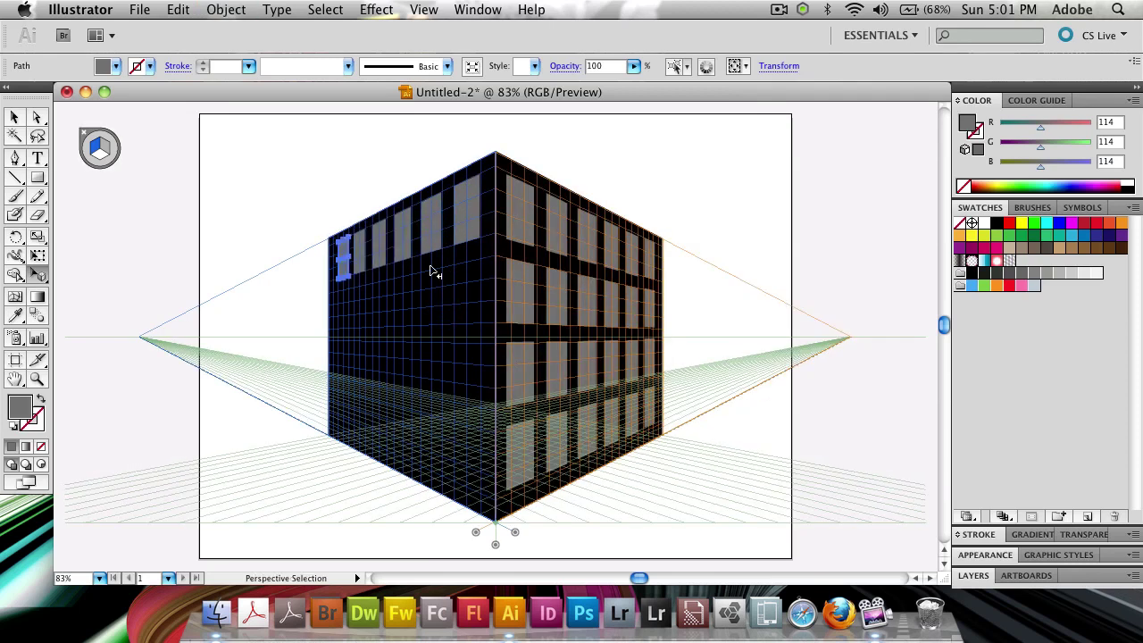
# Step: Select the five top-row windows, copy them down and repeat to fill four rows
pyautogui.moveTo(354, 249); pyautogui.dragTo(353, 249)
pyautogui.keyDown('shift'); pyautogui.click(379, 239); pyautogui.keyUp('shift')
pyautogui.keyDown('shift'); pyautogui.click(402, 233); pyautogui.keyUp('shift')
pyautogui.keyDown('shift'); pyautogui.click(431, 227); pyautogui.keyUp('shift')
pyautogui.keyDown('shift'); pyautogui.click(465, 214); pyautogui.keyUp('shift')
pyautogui.moveTo(430, 230); pyautogui.dragTo(426, 302)
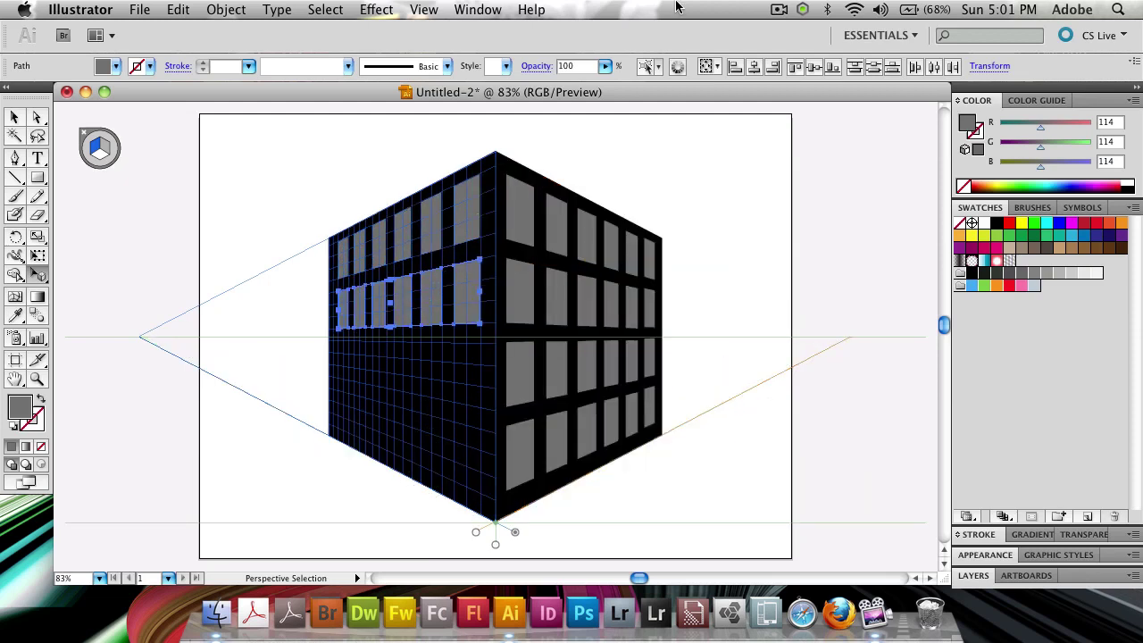
pyautogui.press('super+d')
pyautogui.press('super+d')
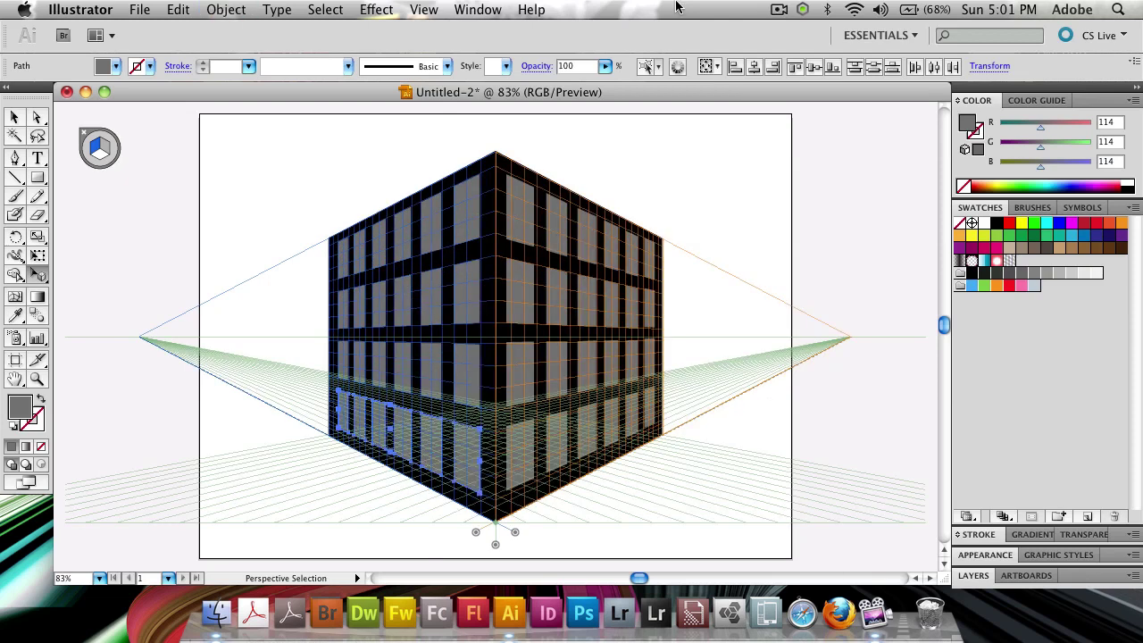
# Step: Delete two bottom-row windows on the left wall and zoom in on the lower corner
pyautogui.click(335, 518)
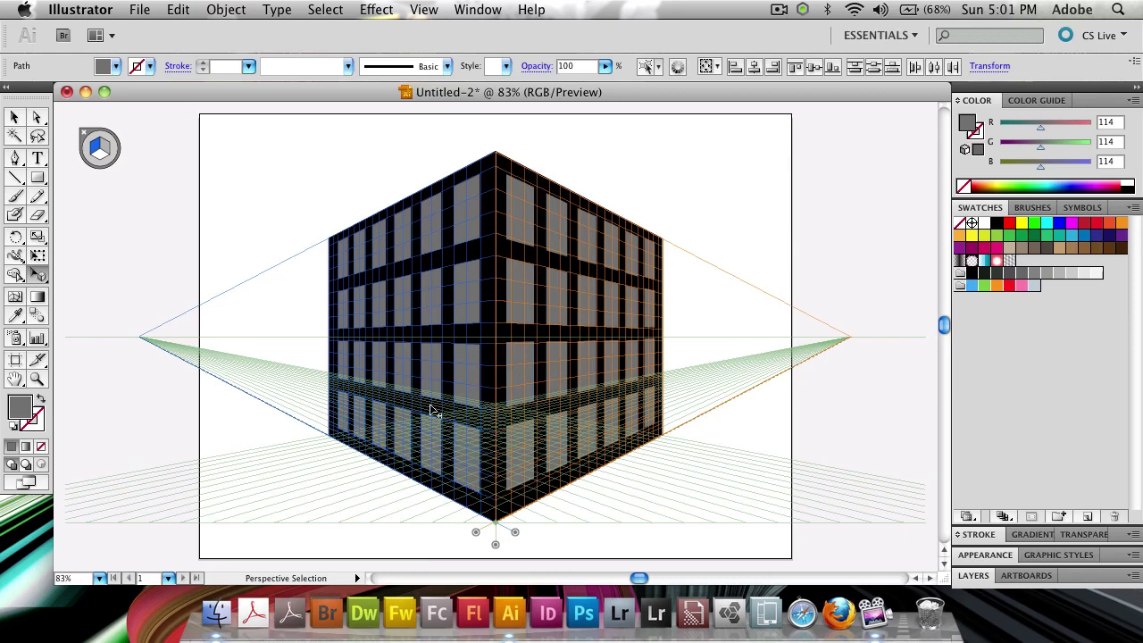
pyautogui.click(380, 432)
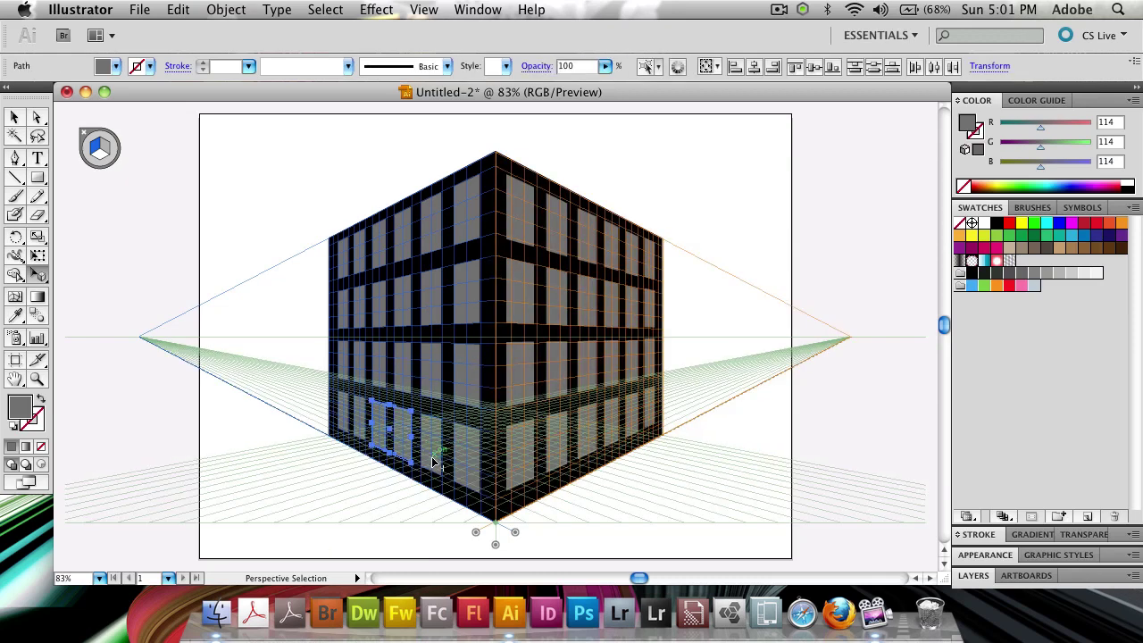
pyautogui.press('Delete')
pyautogui.press('super+equal')
pyautogui.press('super+equal')
pyautogui.press('super+equal')
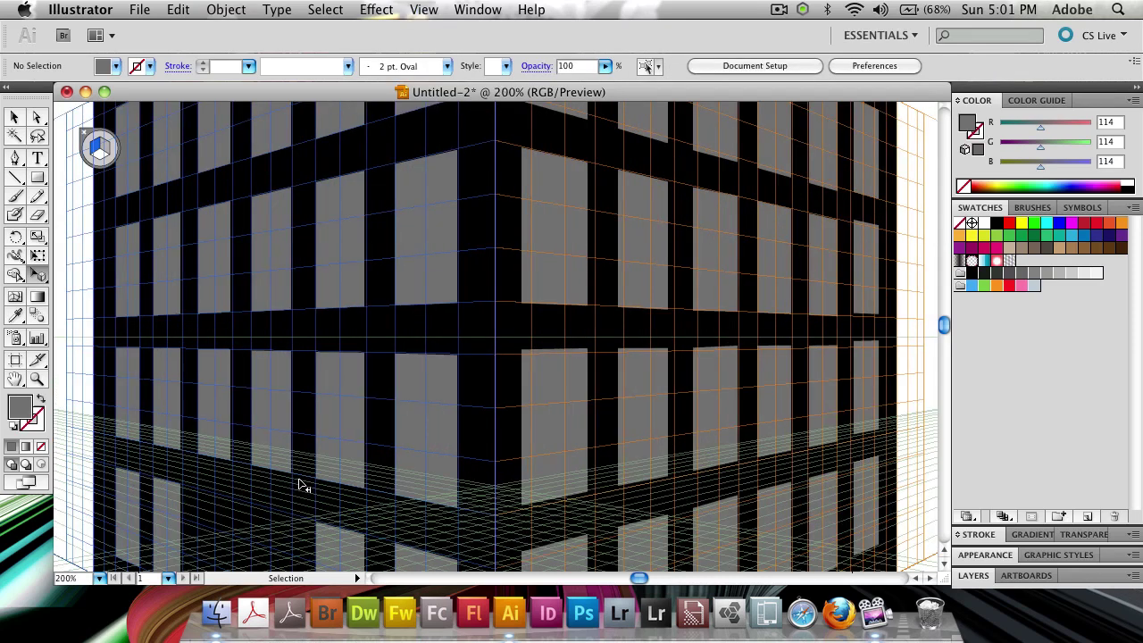
pyautogui.moveTo(267, 532); pyautogui.dragTo(413, 238)
pyautogui.hotkey('shift', 'v')
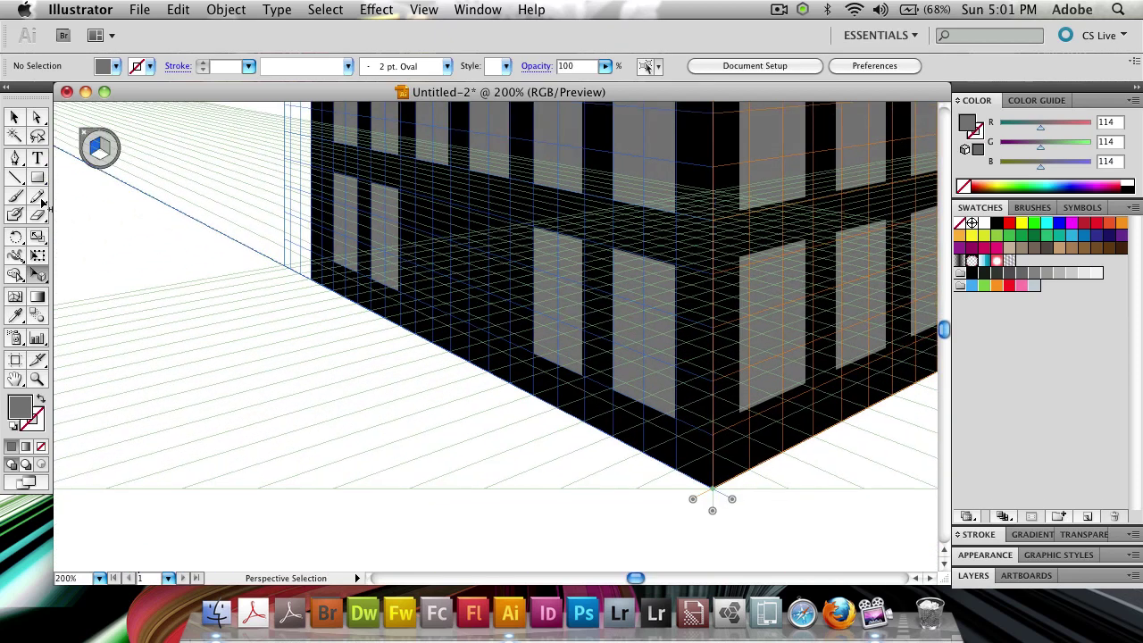
# Step: Draw a tall door rectangle on the left wall with light grey DBDBDB fill
pyautogui.press('m')
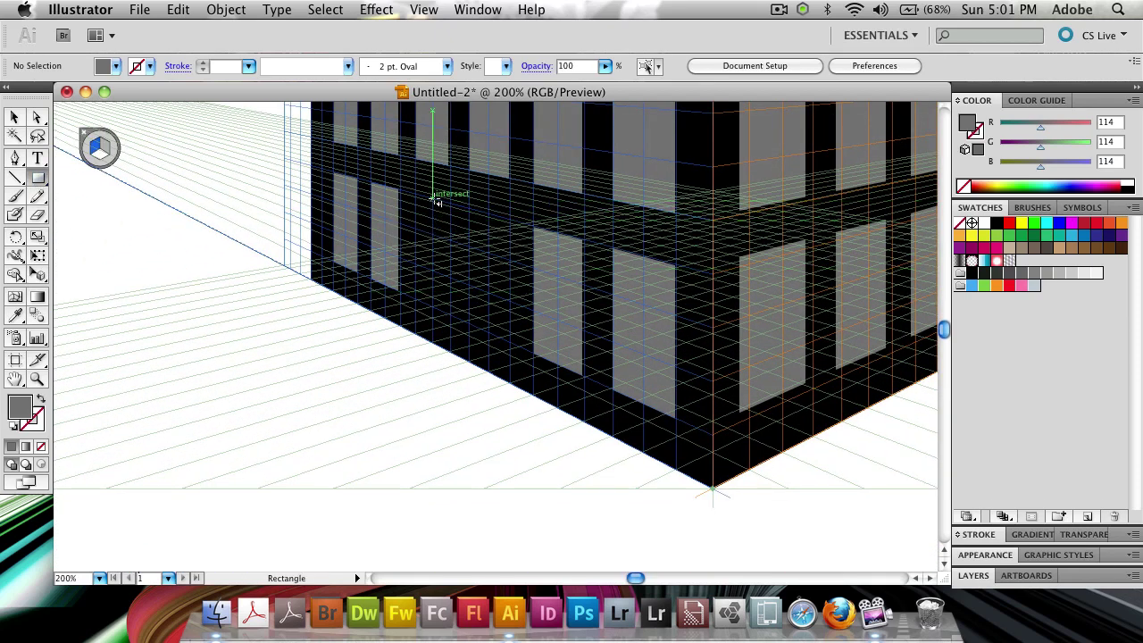
pyautogui.moveTo(434, 200); pyautogui.dragTo(487, 378)
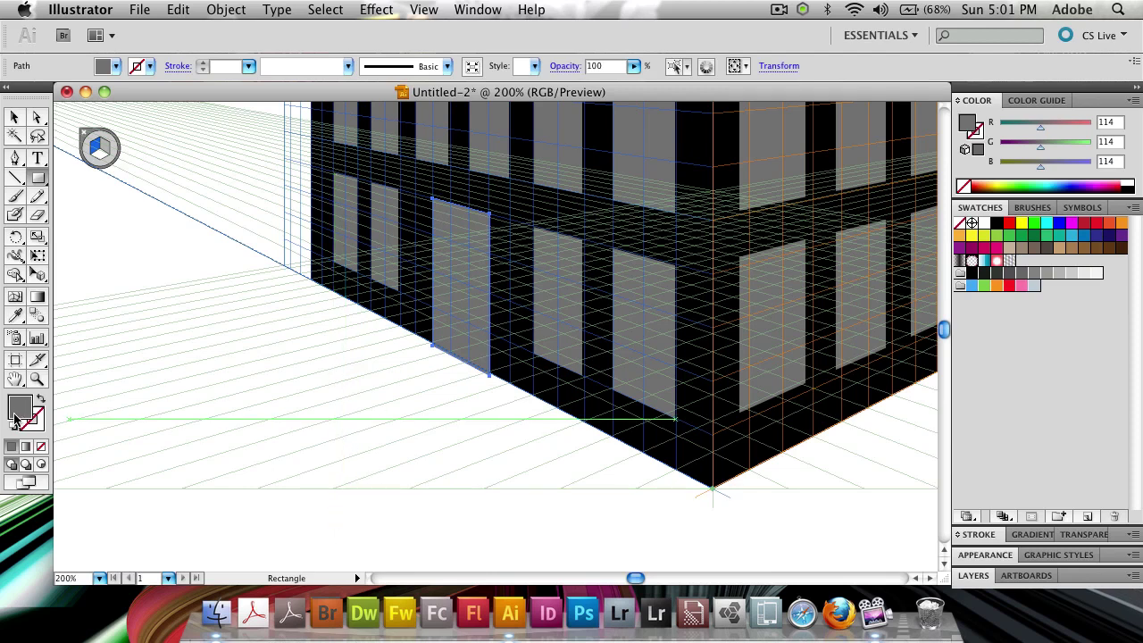
pyautogui.doubleClick(16, 417)
pyautogui.moveTo(332, 256)
pyautogui.mouseDown()
pyautogui.moveTo(332, 203)
pyautogui.moveTo(333, 288)
pyautogui.moveTo(353, 204)
pyautogui.moveTo(334, 190)
pyautogui.mouseUp()
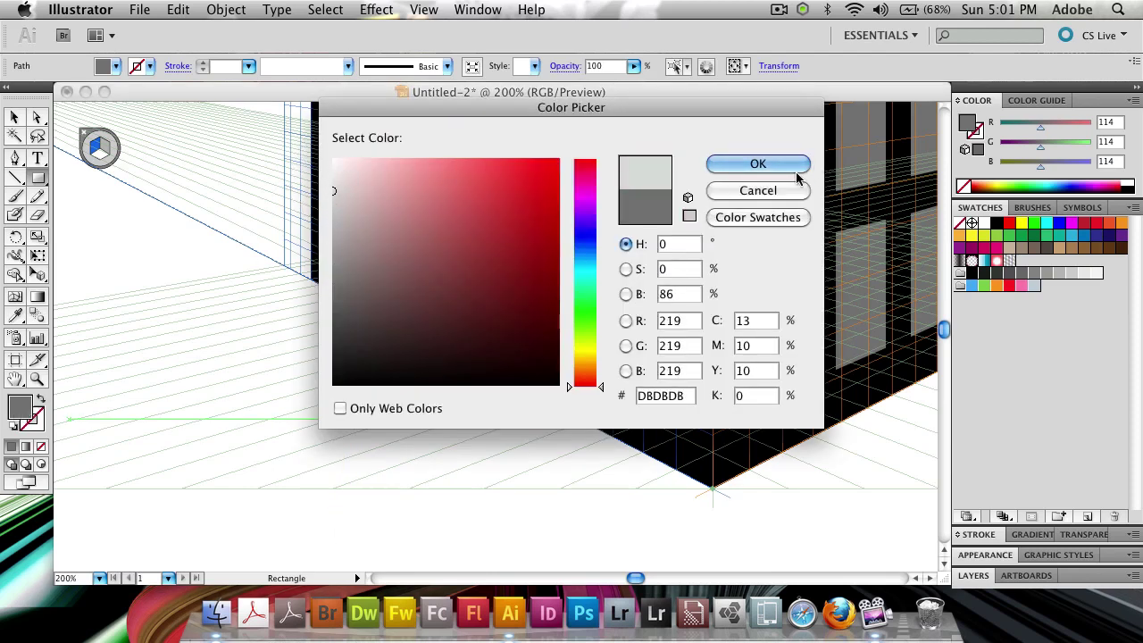
pyautogui.click(732, 166)
pyautogui.click(15, 117)
pyautogui.click(181, 261)
# Step: Draw a path shape on the ground plane stretching out from the building's base
pyautogui.press('super+minus')
pyautogui.press('super+minus')
pyautogui.press('super+minus')
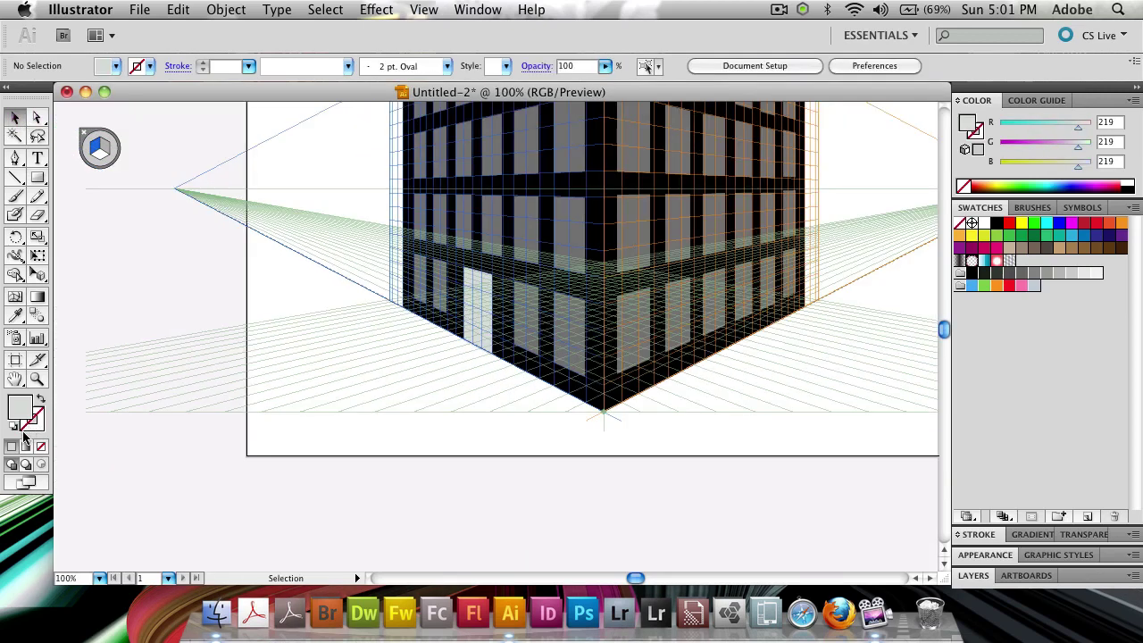
pyautogui.moveTo(487, 369); pyautogui.dragTo(403, 446)
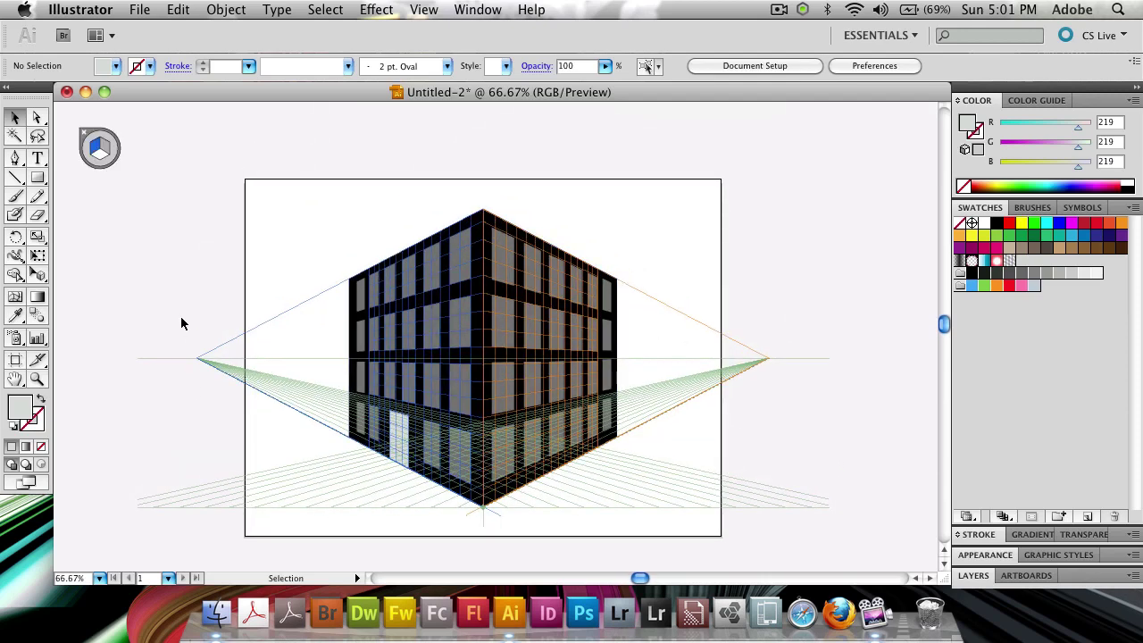
pyautogui.press('super+plus')
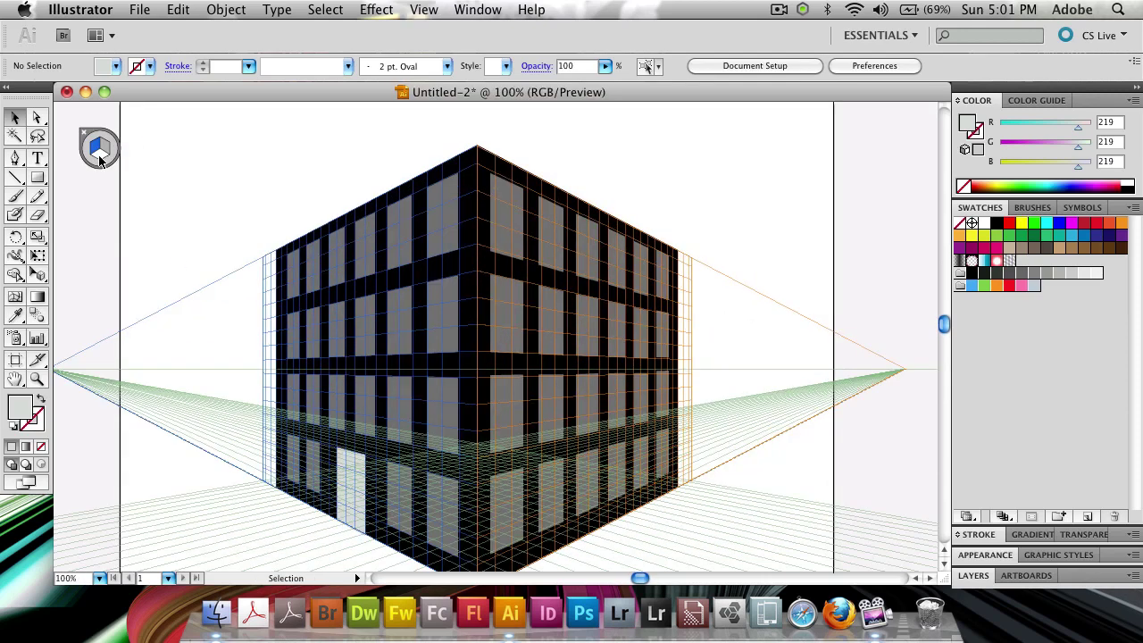
pyautogui.click(37, 274)
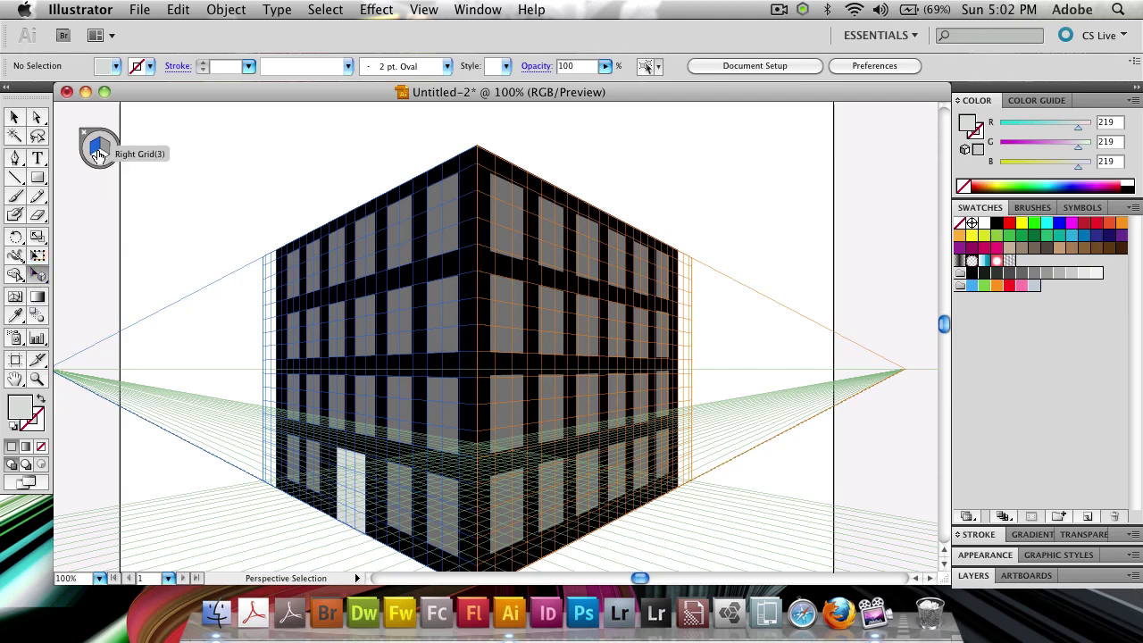
pyautogui.press('space')
pyautogui.press('space')
pyautogui.moveTo(151, 462); pyautogui.dragTo(318, 349)
pyautogui.press('m')
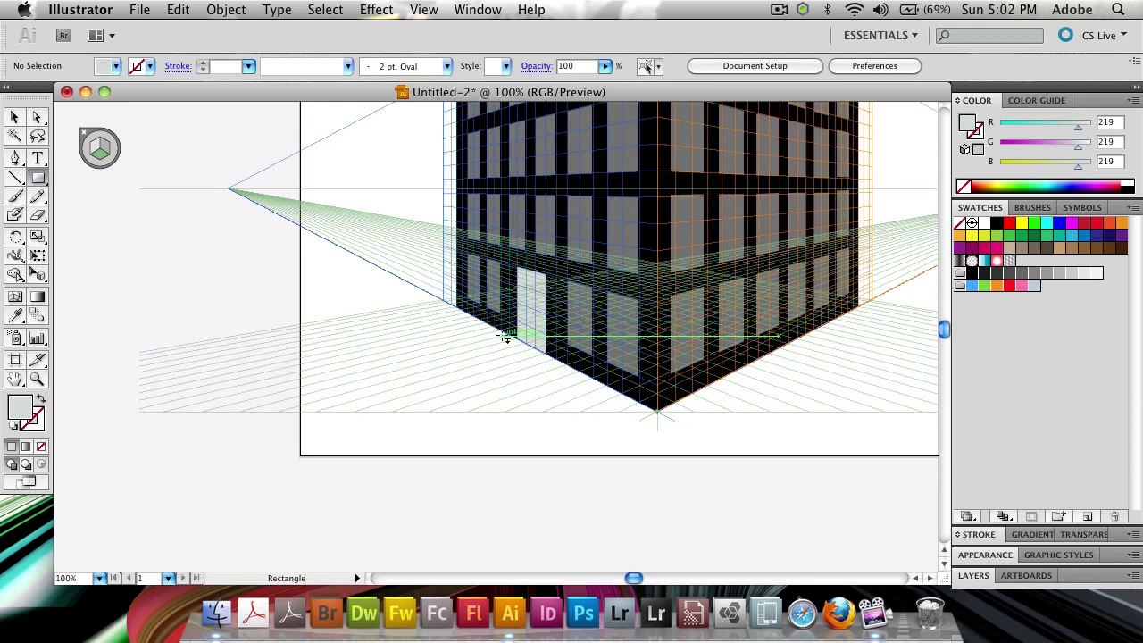
pyautogui.moveTo(505, 338); pyautogui.dragTo(216, 471)
# Step: Fill the ground shape dark grey 2D2D2D and deselect it
pyautogui.doubleClick(20, 407)
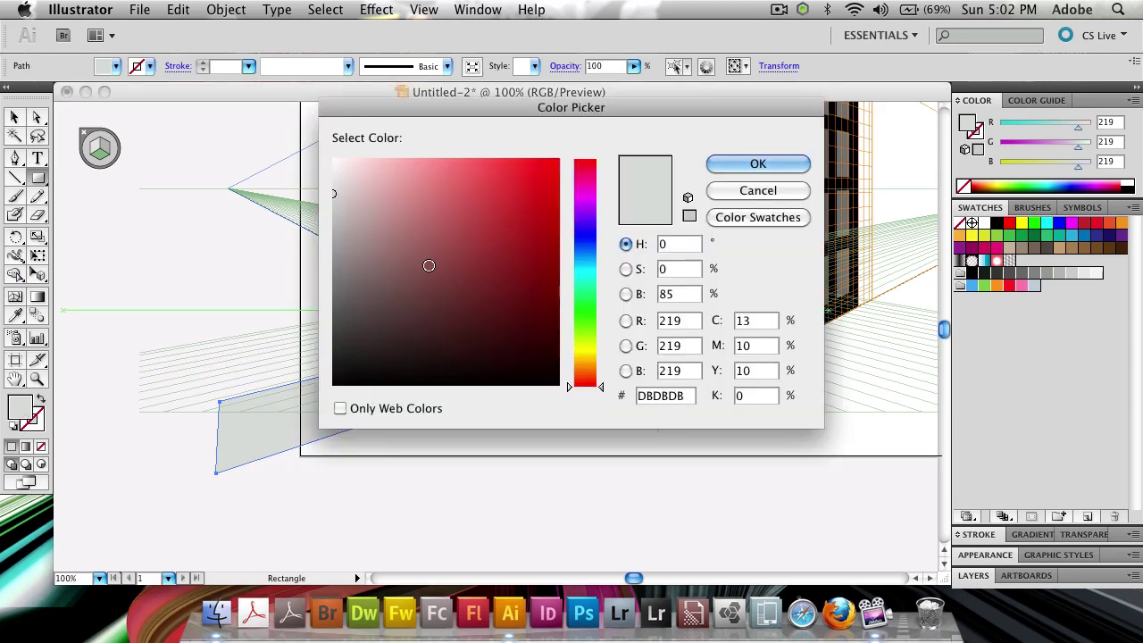
pyautogui.moveTo(344, 205)
pyautogui.mouseDown()
pyautogui.moveTo(329, 217)
pyautogui.moveTo(339, 224)
pyautogui.mouseUp()
pyautogui.press('Return')
pyautogui.click(17, 119)
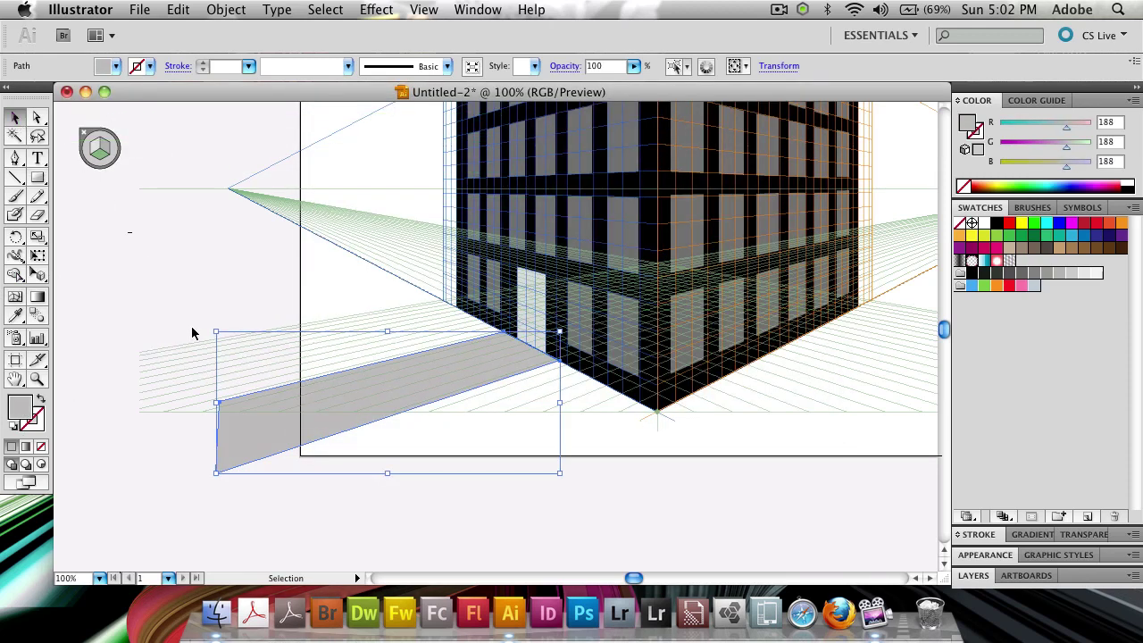
pyautogui.click(209, 354)
pyautogui.click(247, 454)
pyautogui.doubleClick(20, 406)
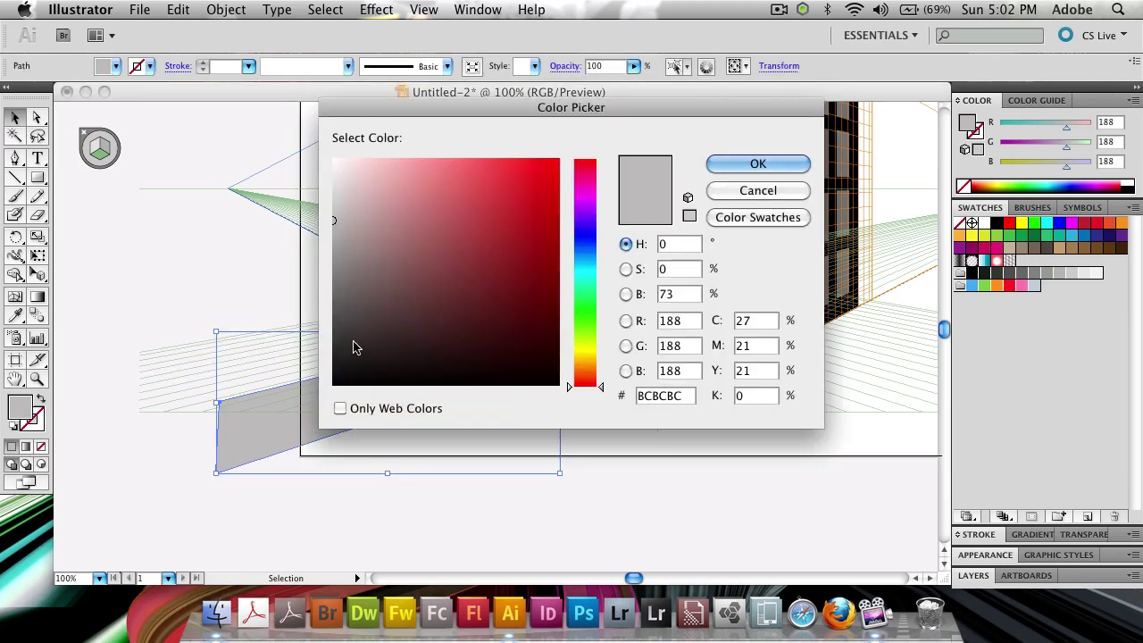
pyautogui.moveTo(363, 327); pyautogui.dragTo(320, 345)
pyautogui.press('Return')
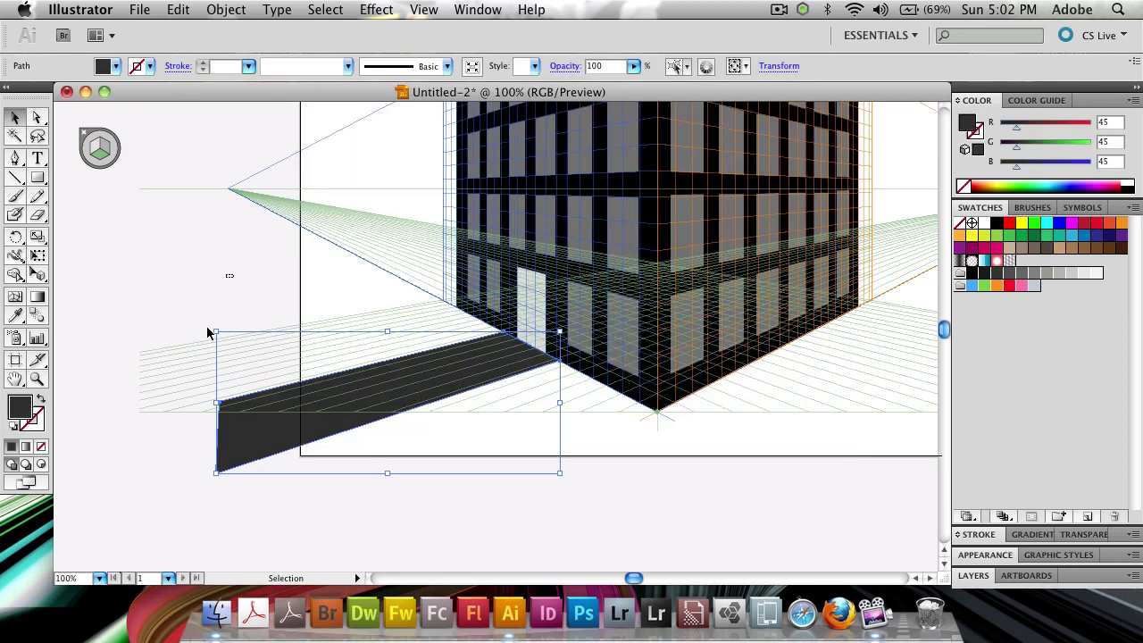
pyautogui.click(161, 371)
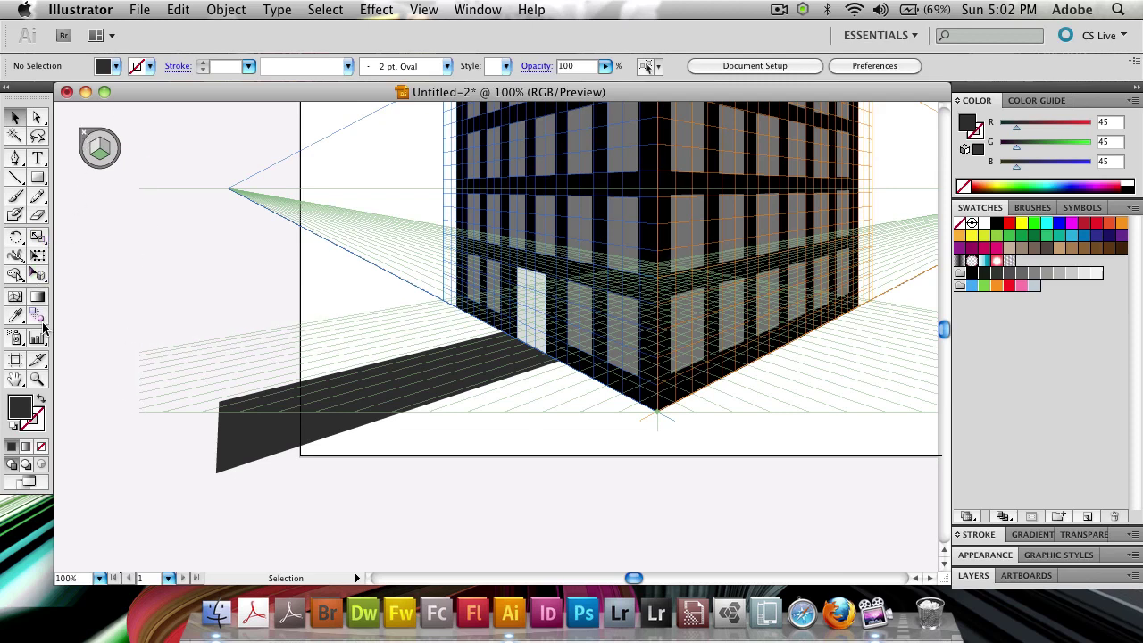
# Step: Hide the perspective grid, then pan and zoom out to 66.67% to view the whole building
pyautogui.click(40, 272)
pyautogui.click(82, 132)
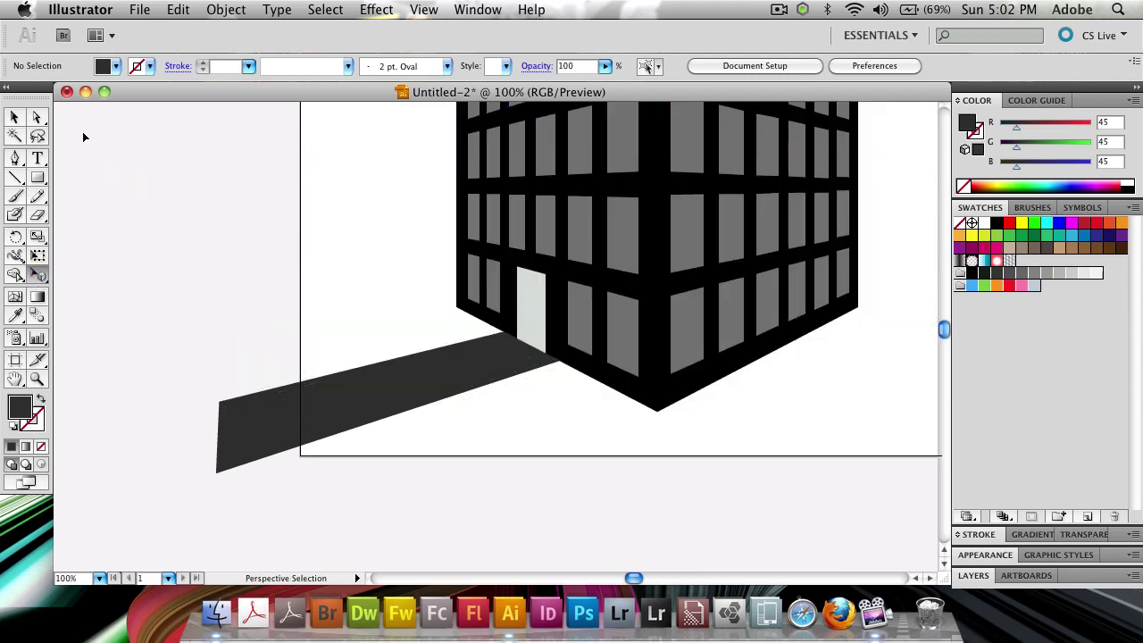
pyautogui.click(16, 117)
pyautogui.moveTo(778, 214); pyautogui.dragTo(682, 353)
pyautogui.press('super+minus')
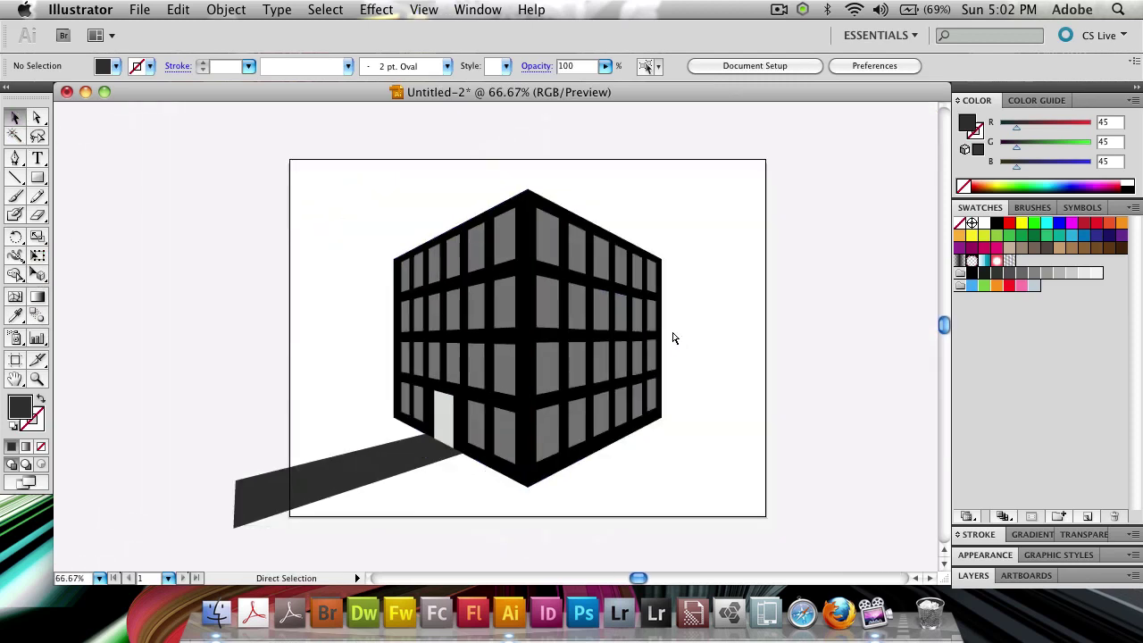